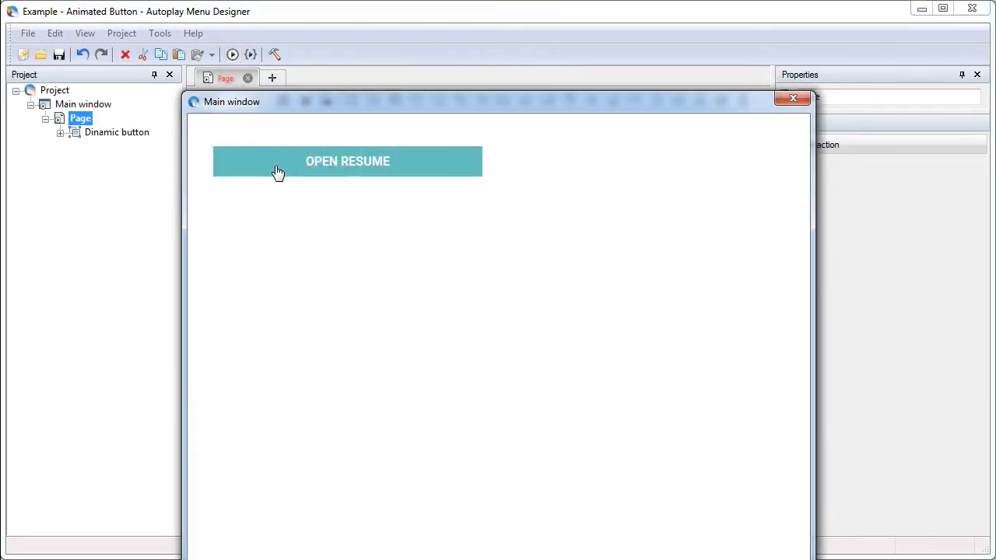
# Close the preview and draw a graphic button about 345 by 41 below the existing one, labelled OPEN RESUME
pyautogui.click(799, 95)
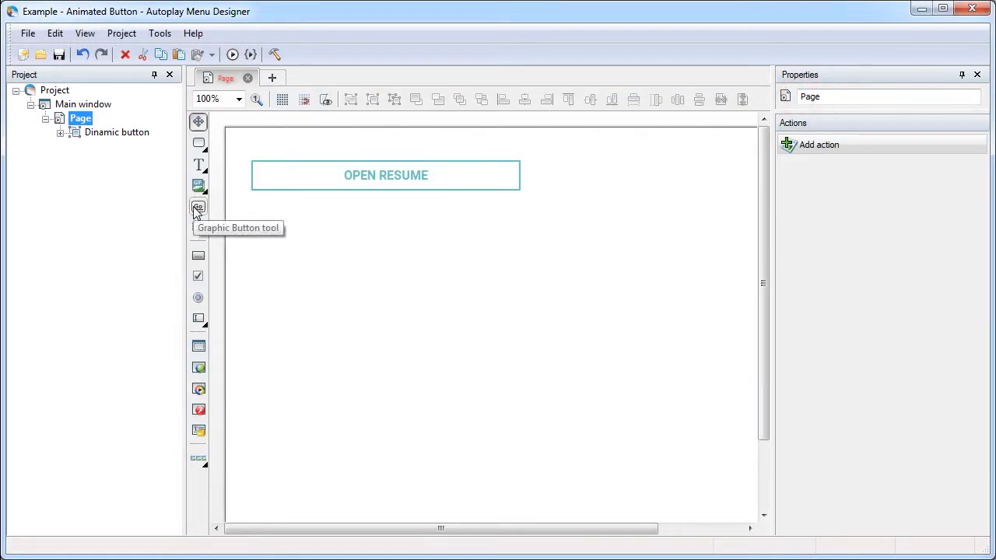
pyautogui.click(198, 209)
pyautogui.moveTo(253, 215); pyautogui.dragTo(521, 246)
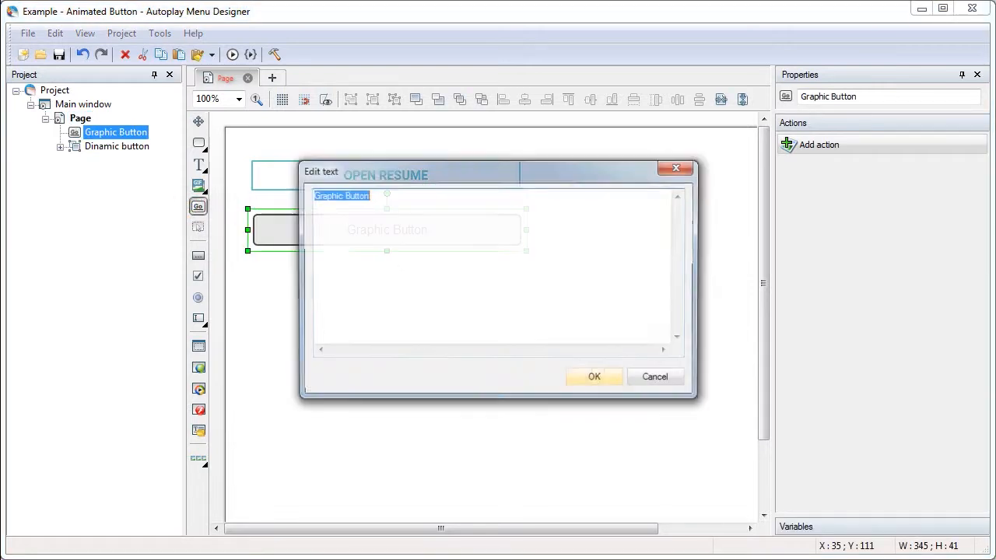
pyautogui.write('OPEN RESUME')
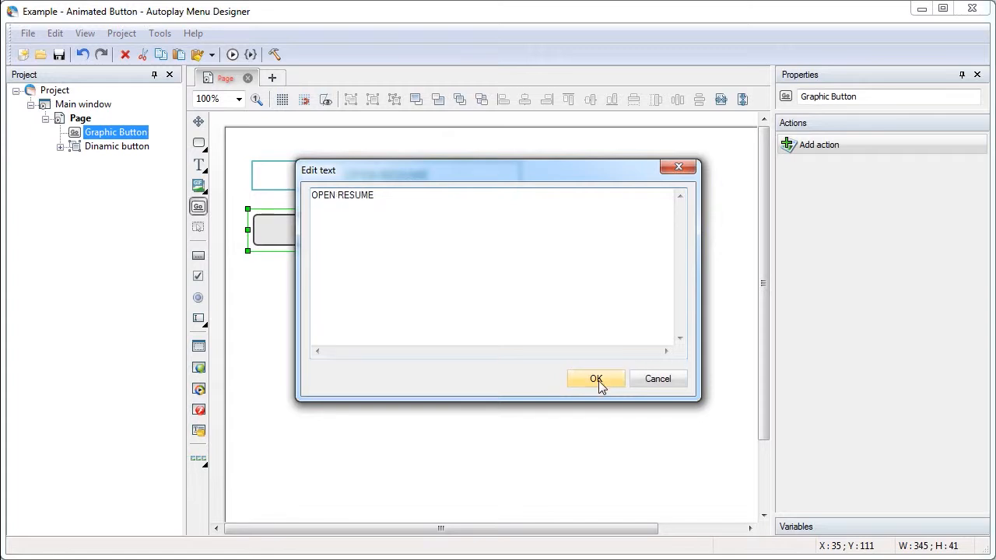
pyautogui.click(596, 378)
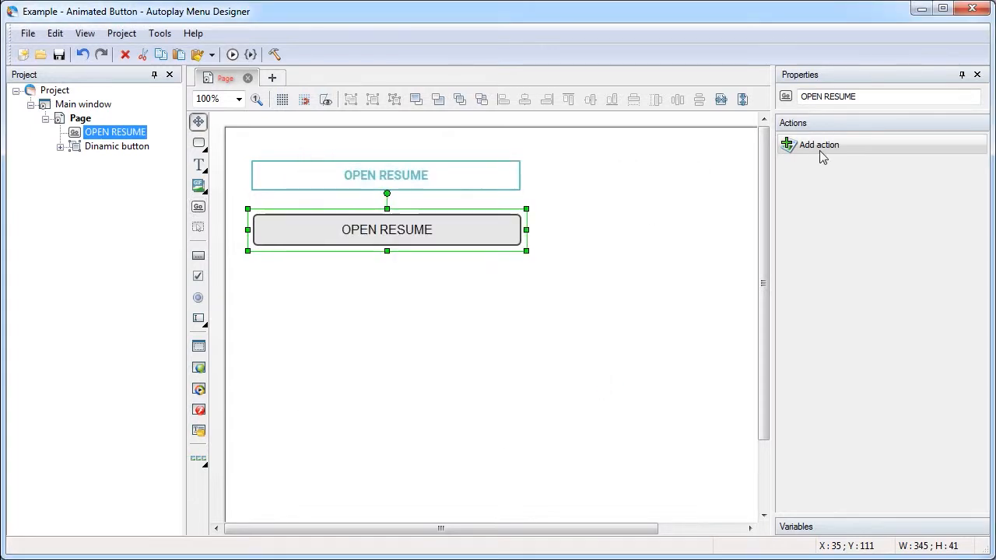
# Give the new button's default state square corners, no fill, and a teal line colour sampled from the upper button's outline
pyautogui.click(858, 76)
pyautogui.moveTo(982, 238); pyautogui.dragTo(981, 358)
pyautogui.click(809, 451)
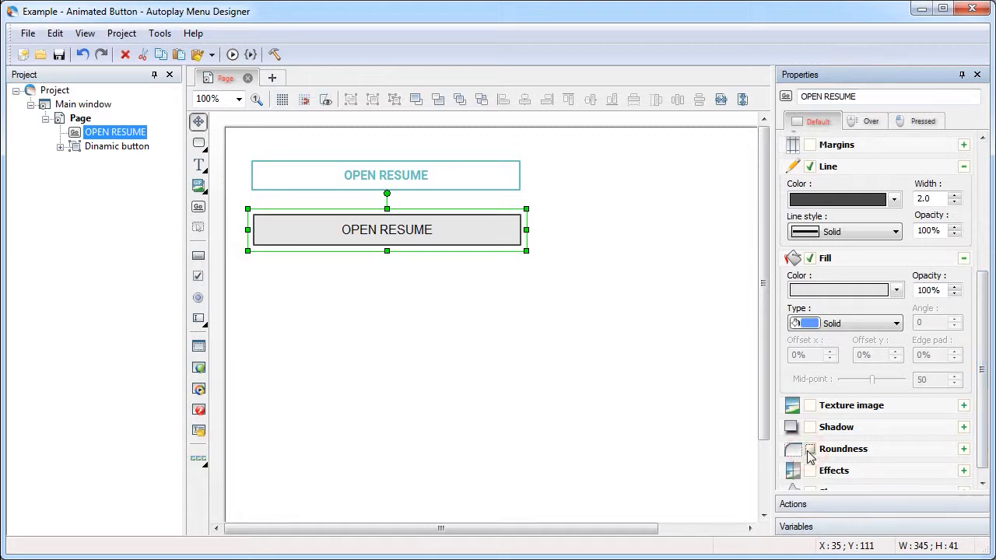
pyautogui.click(853, 200)
pyautogui.click(520, 169)
pyautogui.click(810, 260)
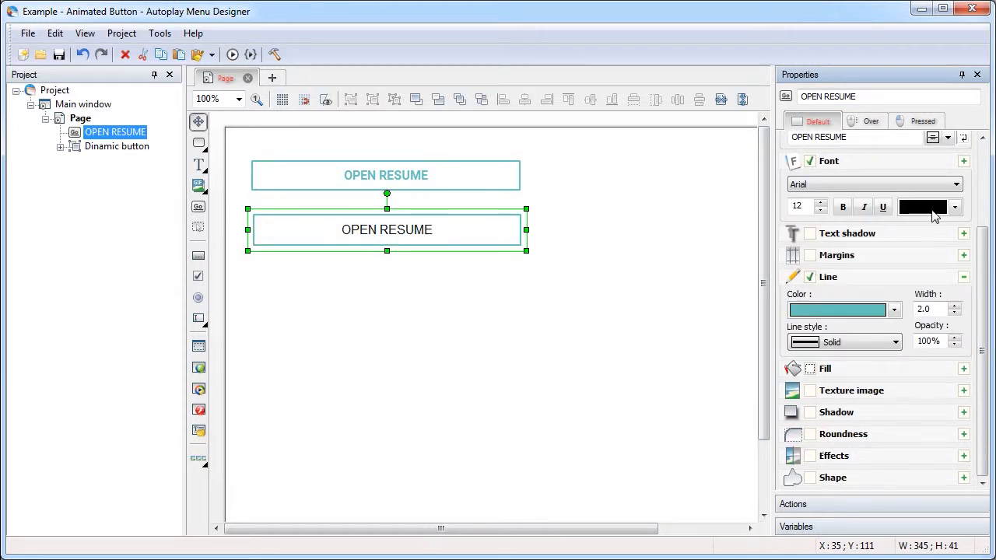
# Make the new button's text bold and colour it with the teal sampled from its line colour
pyautogui.click(926, 210)
pyautogui.click(911, 227)
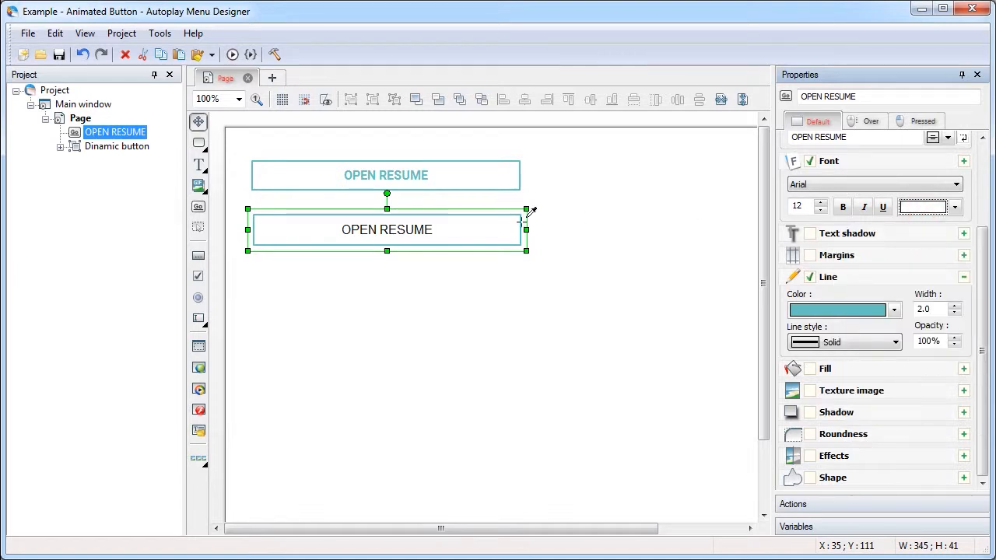
pyautogui.click(823, 310)
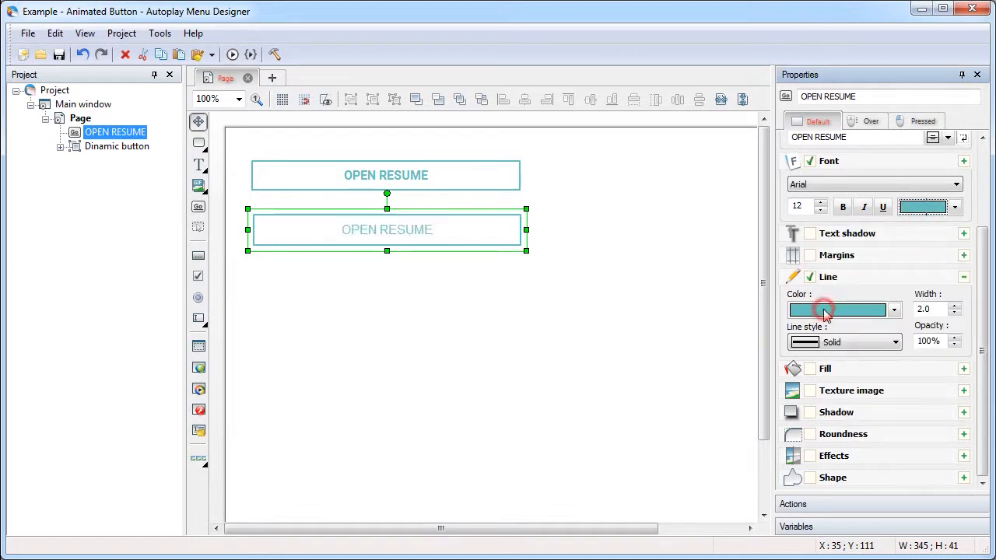
pyautogui.click(843, 207)
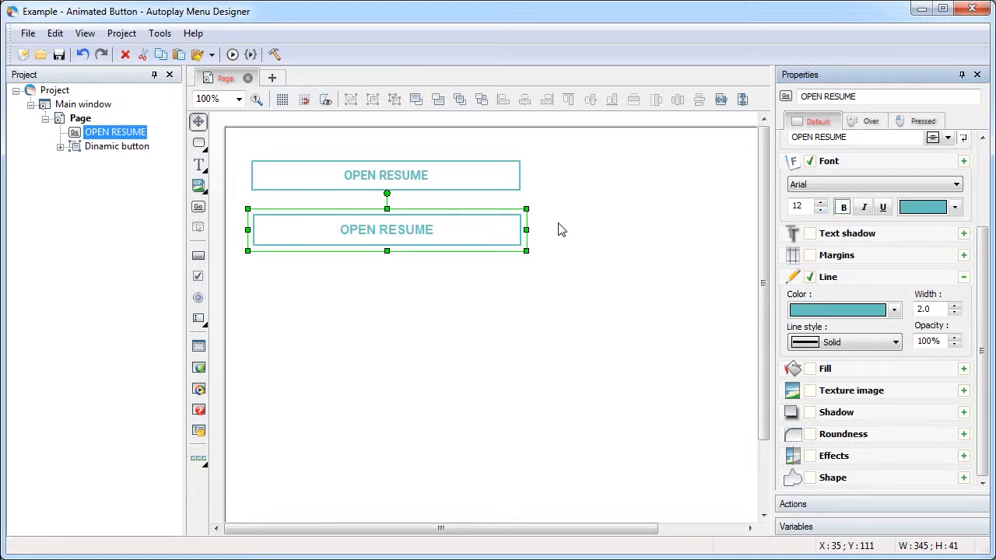
# Enable a solid fill for the new button's Over state, using the teal sampled from the button's outline
pyautogui.click(865, 123)
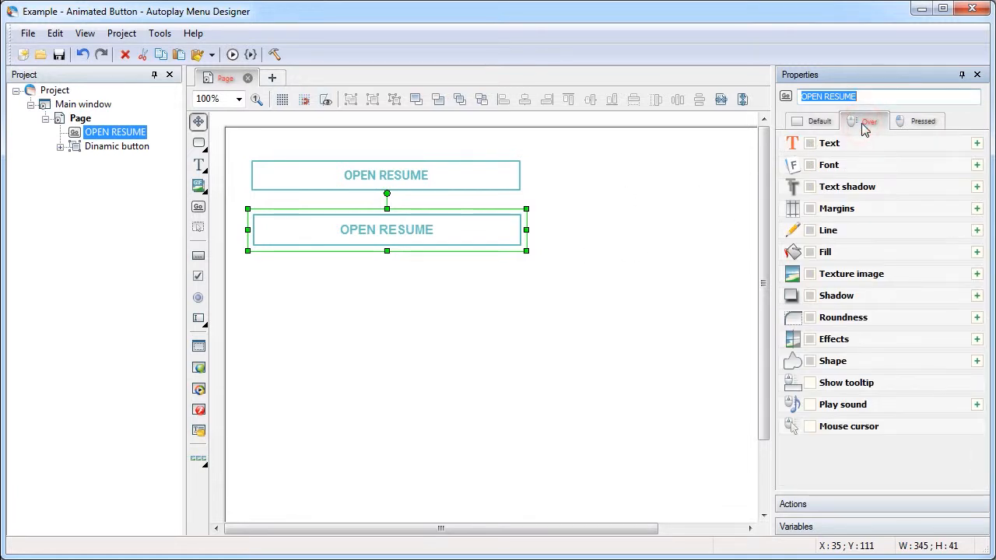
pyautogui.click(810, 251)
pyautogui.click(840, 274)
pyautogui.click(846, 291)
pyautogui.click(515, 207)
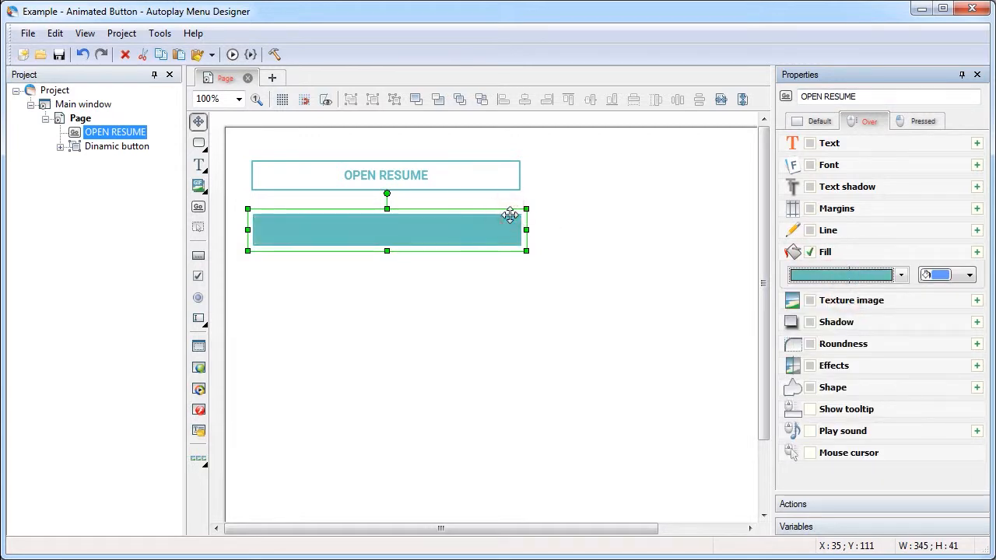
# Enable the font settings for the button's Over state and set the text colour to white
pyautogui.click(810, 165)
pyautogui.click(954, 210)
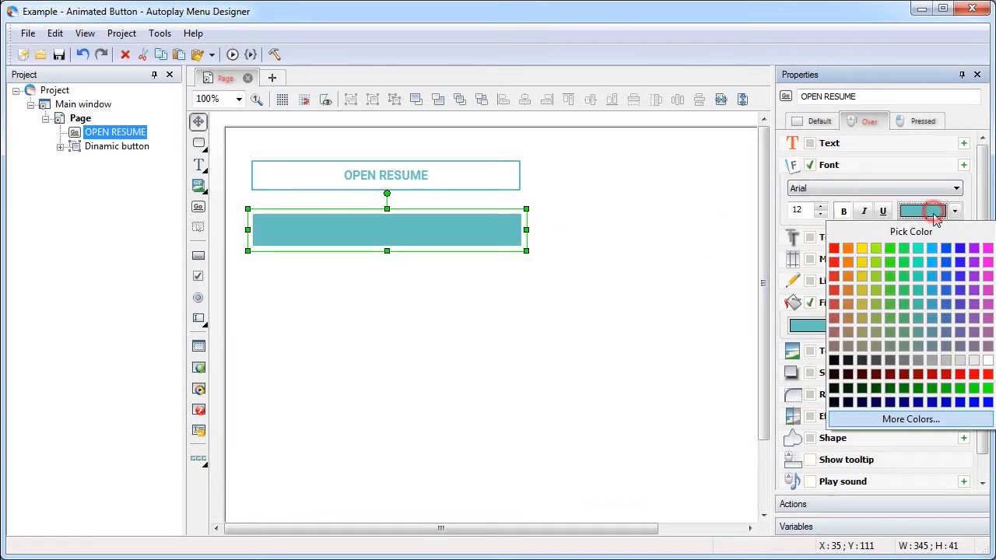
pyautogui.click(985, 356)
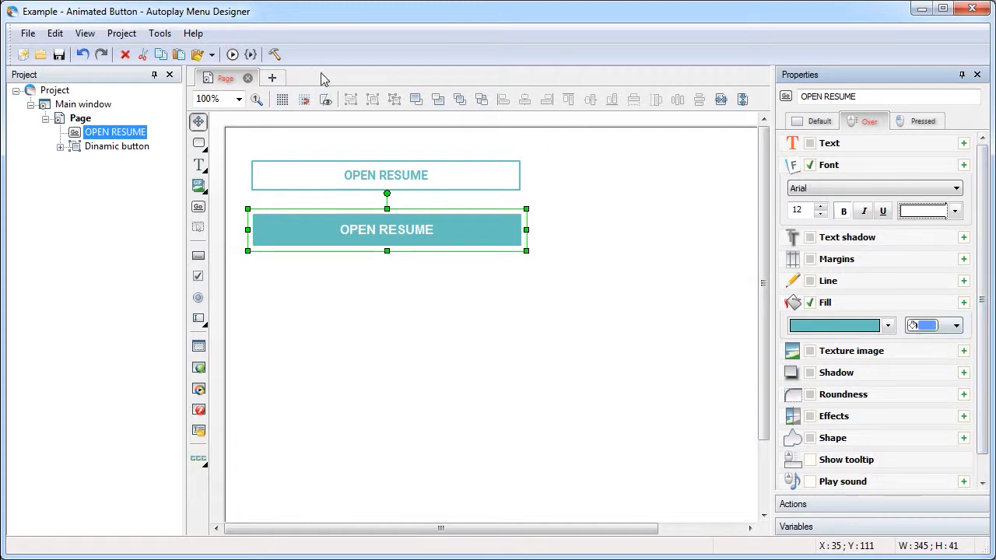
# Preview the project to check the new button's hover effect, and undo its Over state font and fill changes
pyautogui.click(232, 54)
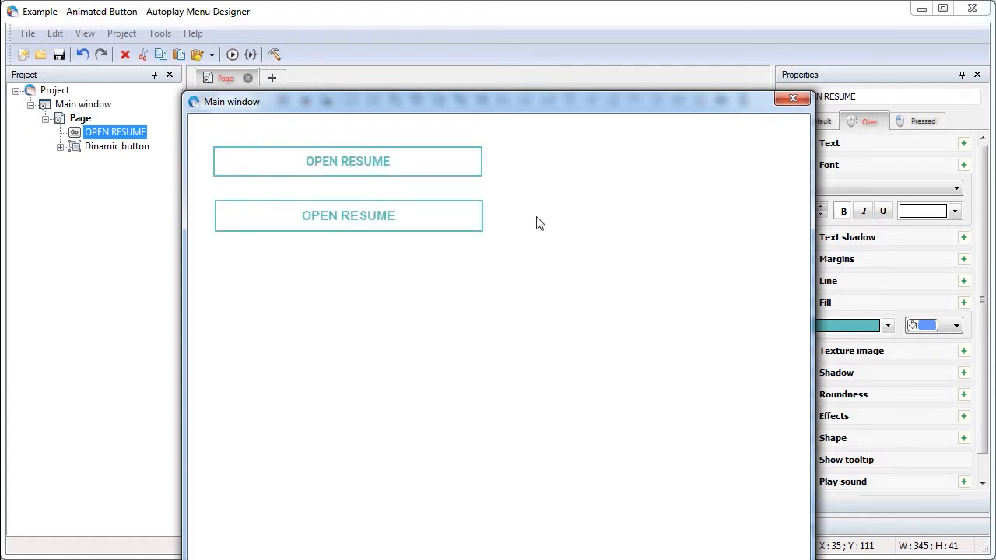
pyautogui.click(793, 99)
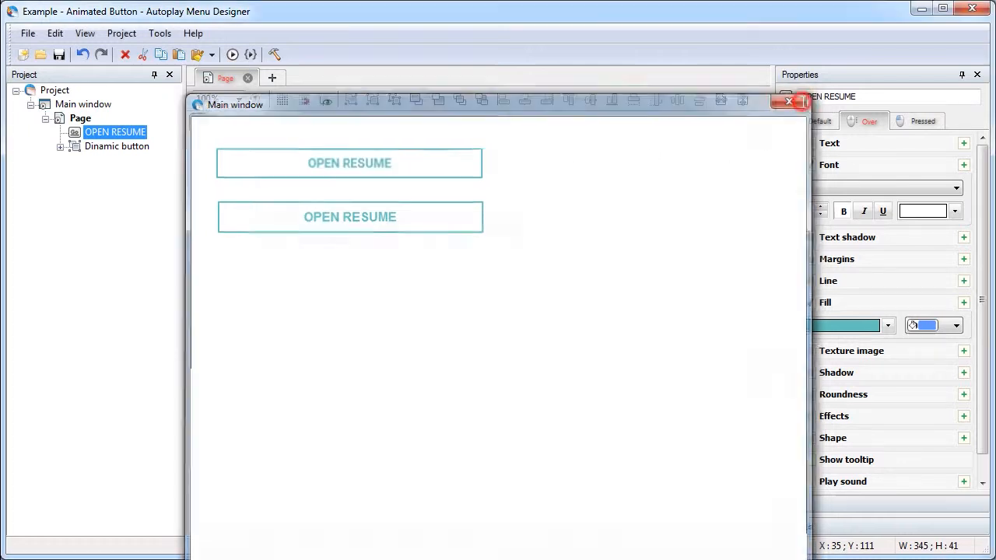
pyautogui.click(82, 55)
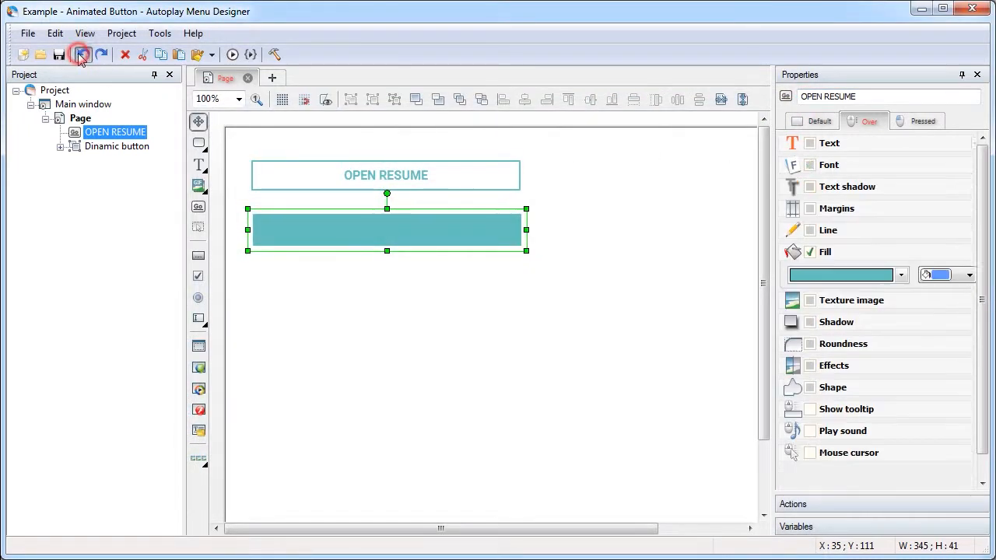
pyautogui.click(83, 55)
pyautogui.click(83, 55)
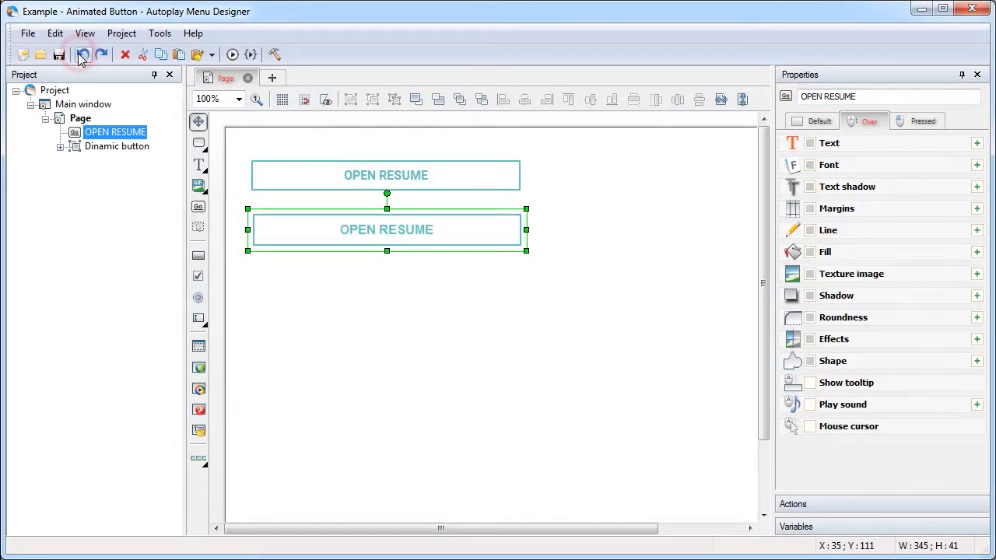
# Duplicate the new graphic button and place the copy just below the original, at about left 37, top 176
pyautogui.click(813, 122)
pyautogui.rightClick(446, 226)
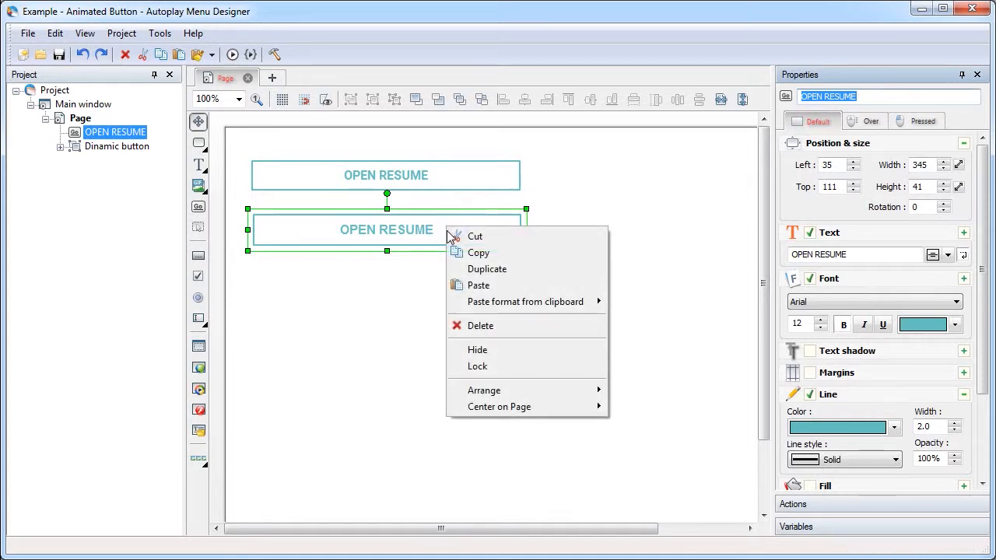
pyautogui.click(523, 270)
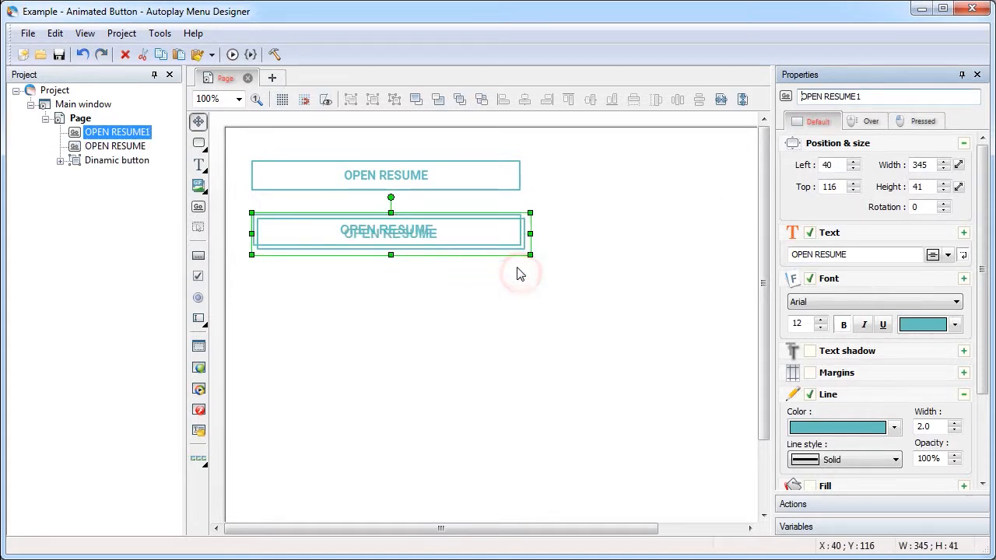
pyautogui.moveTo(459, 241); pyautogui.dragTo(459, 290)
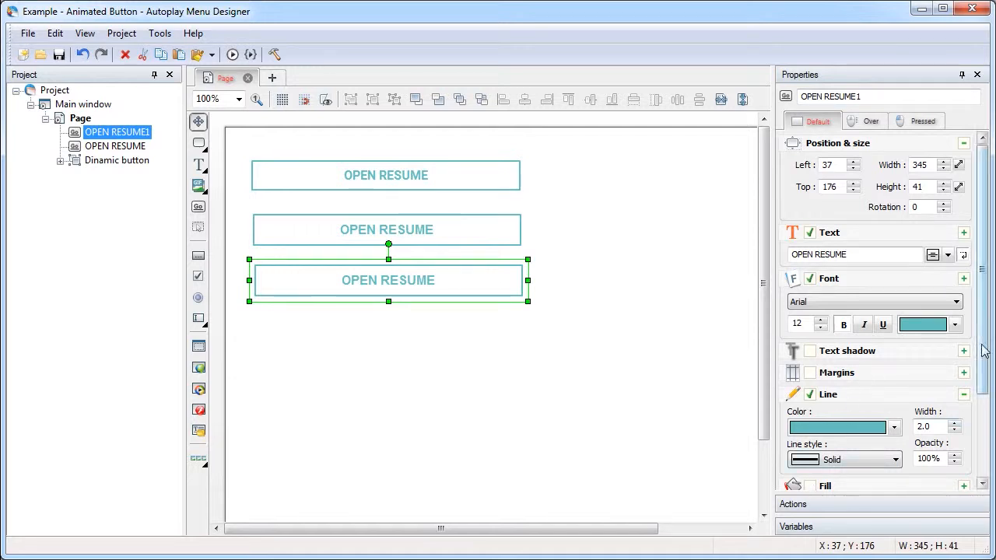
# Fill the duplicate button's default state with the teal sampled from its line colour and make its text white
pyautogui.moveTo(984, 346); pyautogui.dragTo(978, 443)
pyautogui.click(812, 370)
pyautogui.click(874, 402)
pyautogui.click(872, 417)
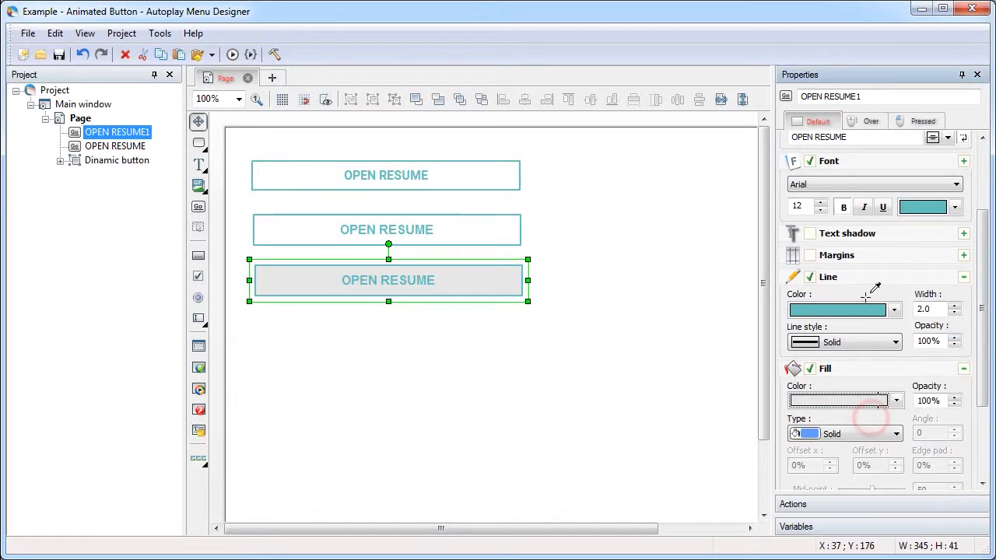
pyautogui.click(862, 307)
pyautogui.click(922, 206)
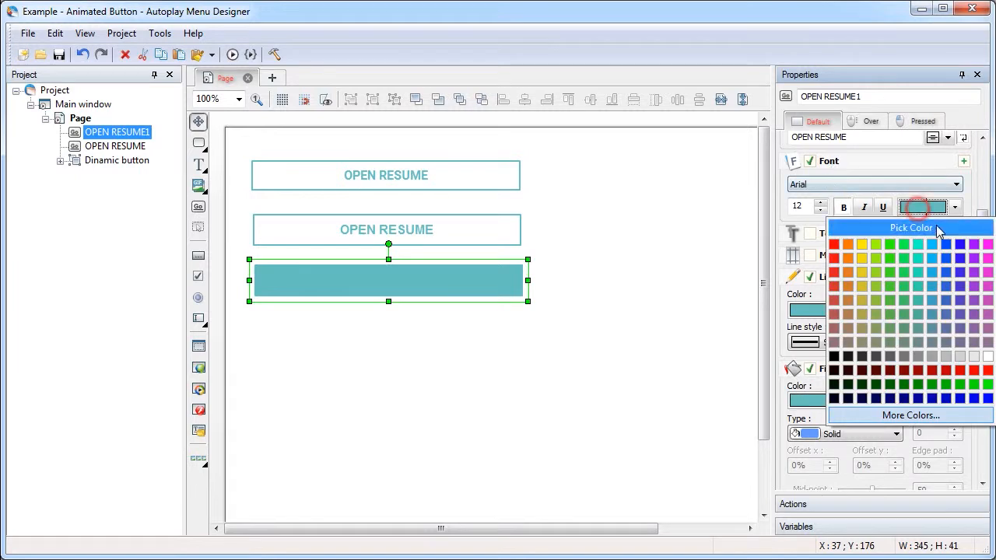
pyautogui.click(987, 354)
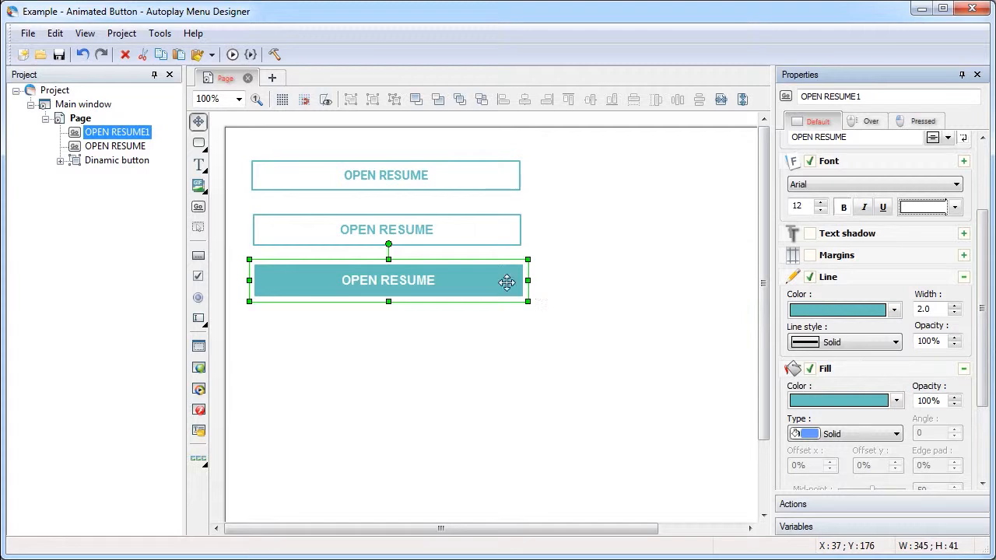
# Hide the teal-filled duplicate button and turn on the display of hidden objects in the editor
pyautogui.rightClick(317, 282)
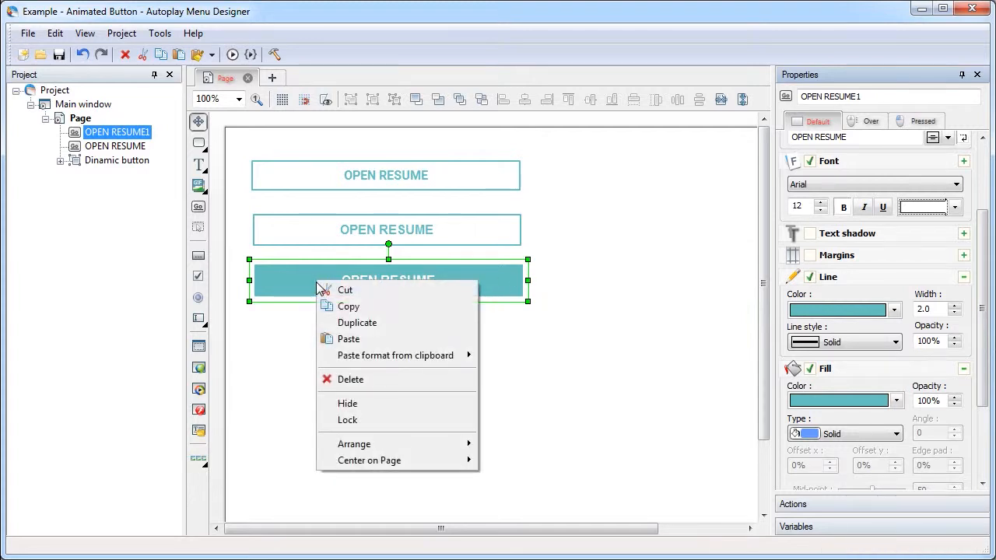
pyautogui.click(362, 404)
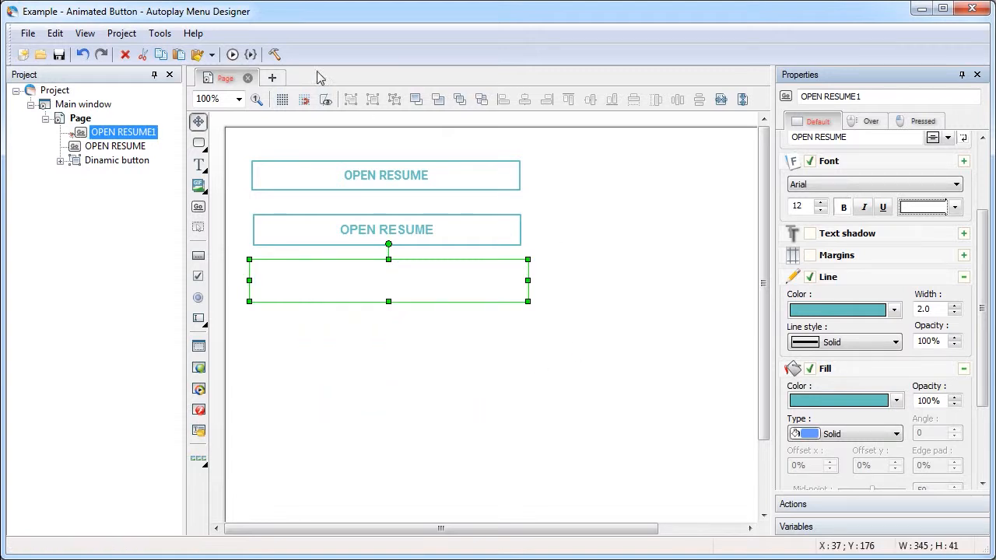
pyautogui.click(325, 101)
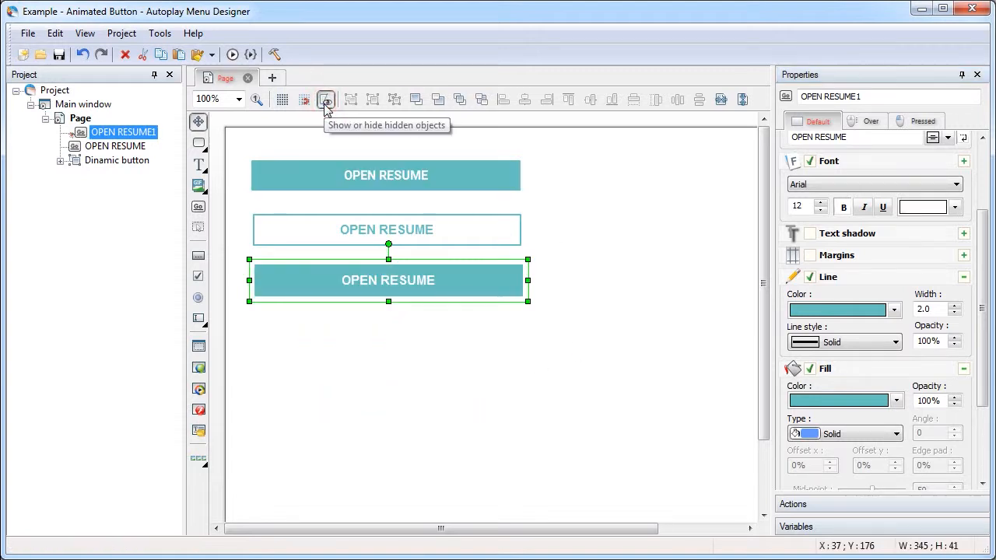
pyautogui.click(325, 101)
pyautogui.click(326, 101)
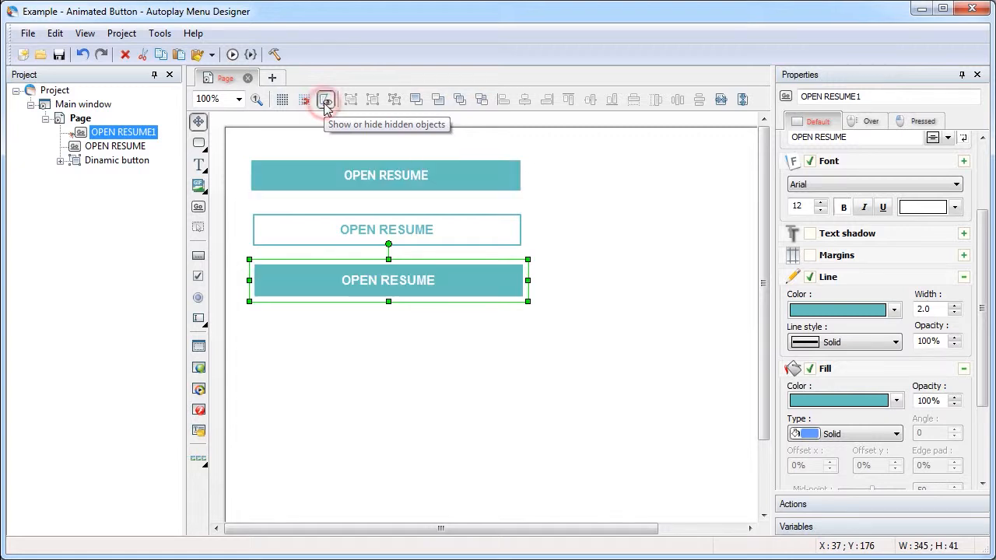
# Start a new action on the outlined graphic button, triggered by the Mouse Enter event
pyautogui.click(588, 287)
pyautogui.click(508, 244)
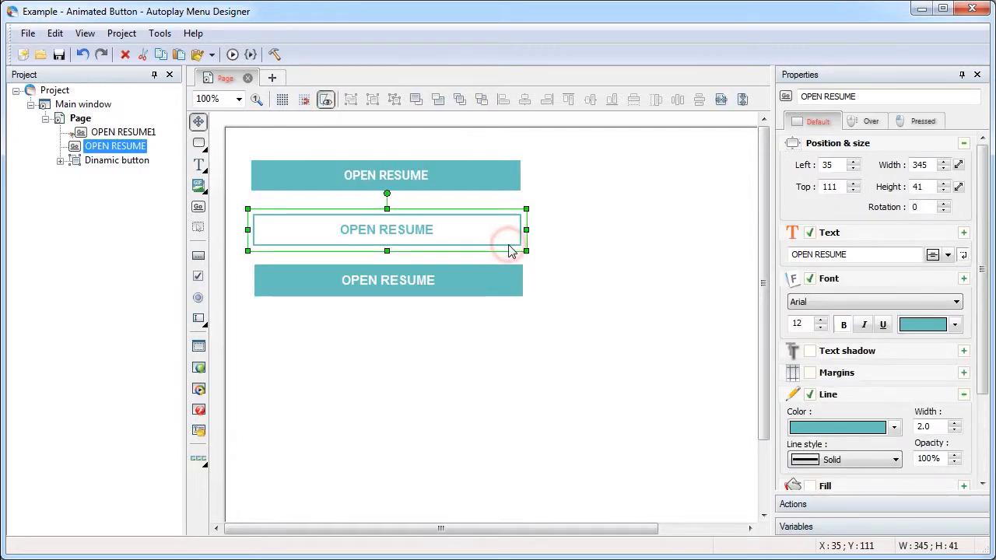
pyautogui.click(864, 505)
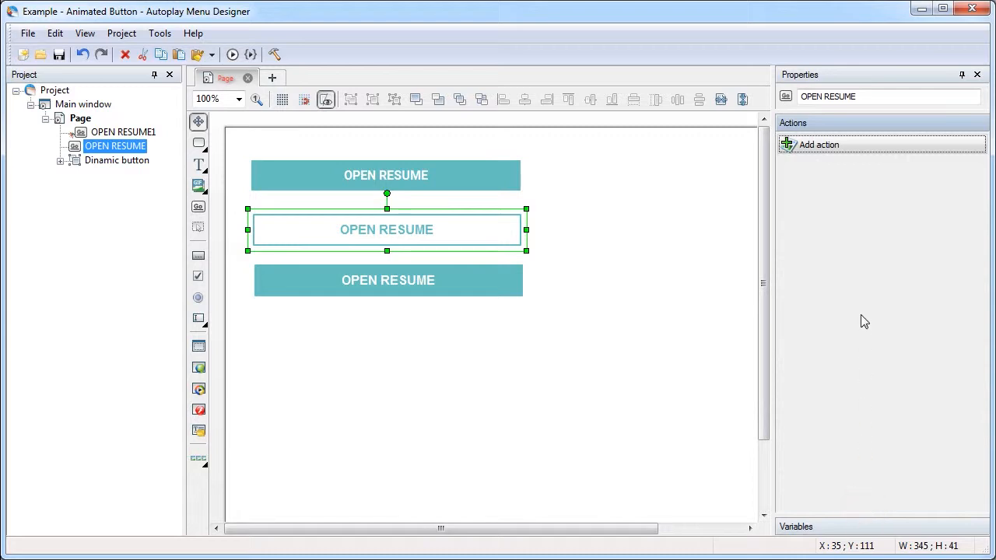
pyautogui.click(829, 149)
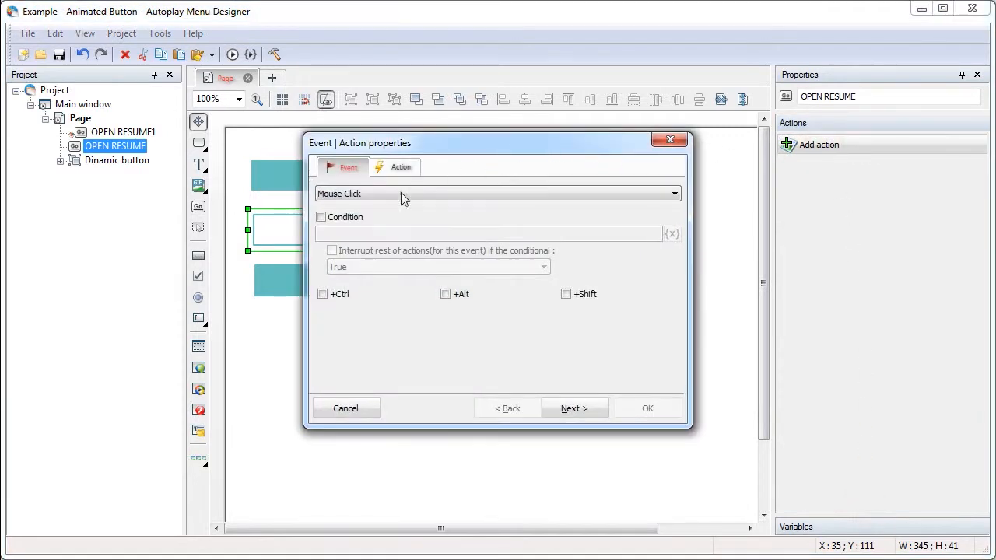
pyautogui.click(384, 197)
pyautogui.click(366, 238)
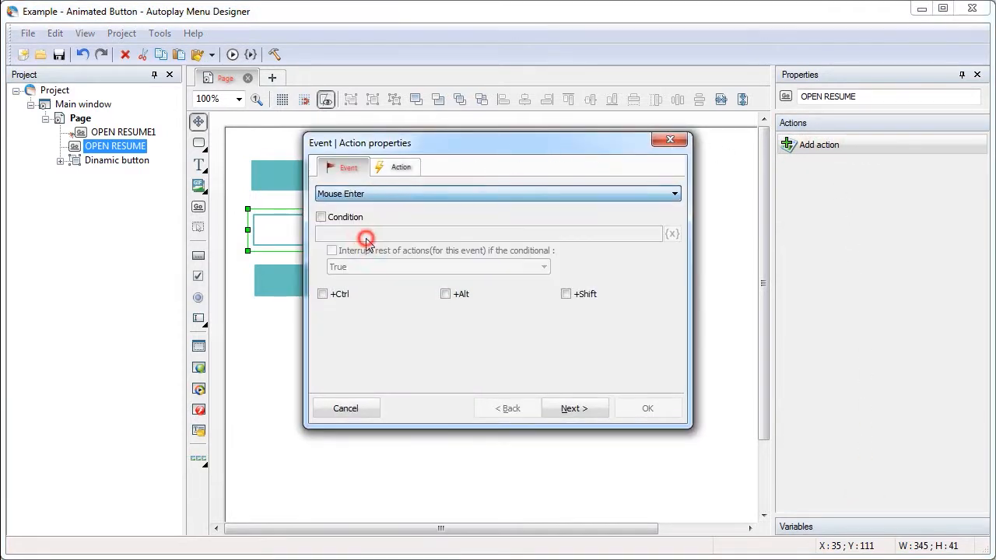
# Choose the Show/Hide objects action and add OPEN RESUME1 as the object to show
pyautogui.click(400, 167)
pyautogui.click(378, 194)
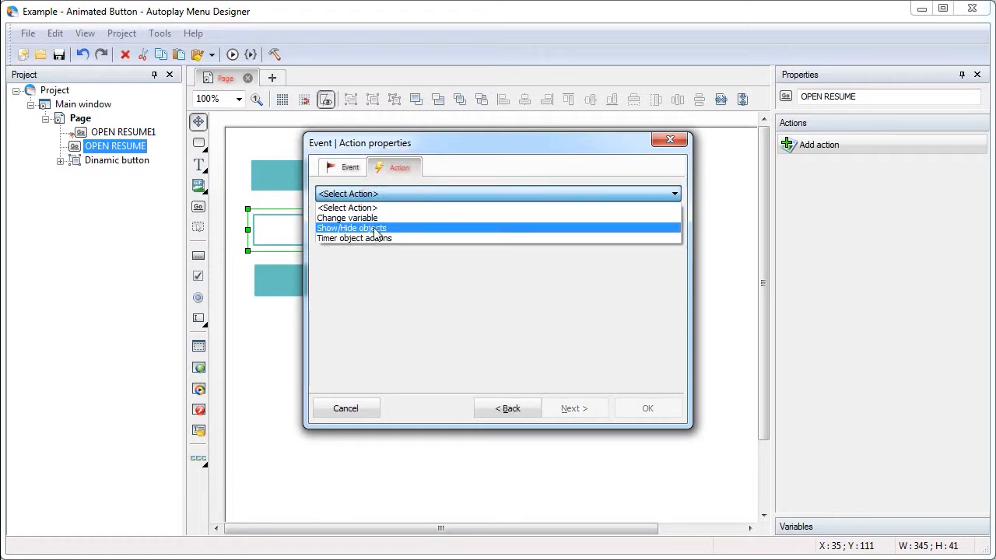
pyautogui.click(393, 229)
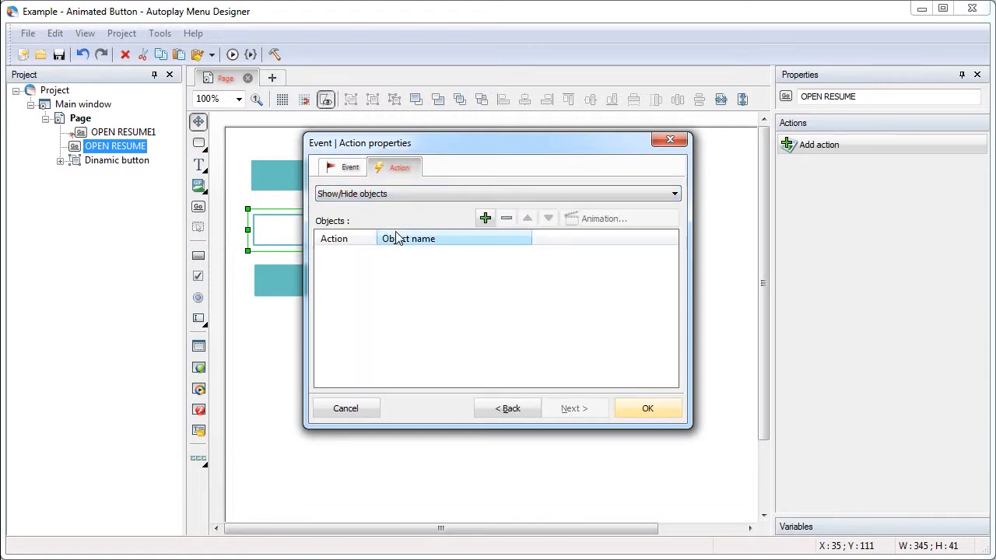
pyautogui.click(484, 218)
pyautogui.click(493, 215)
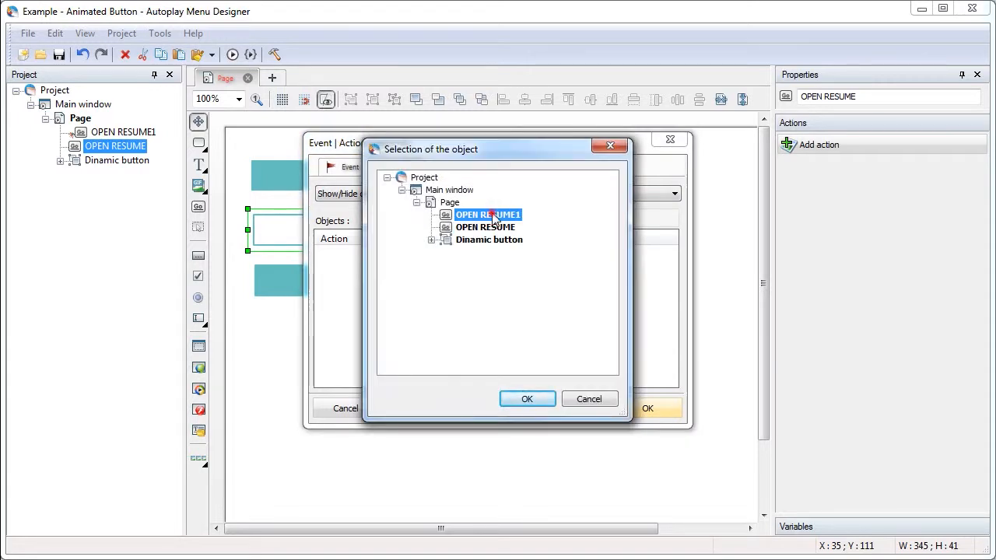
pyautogui.click(536, 401)
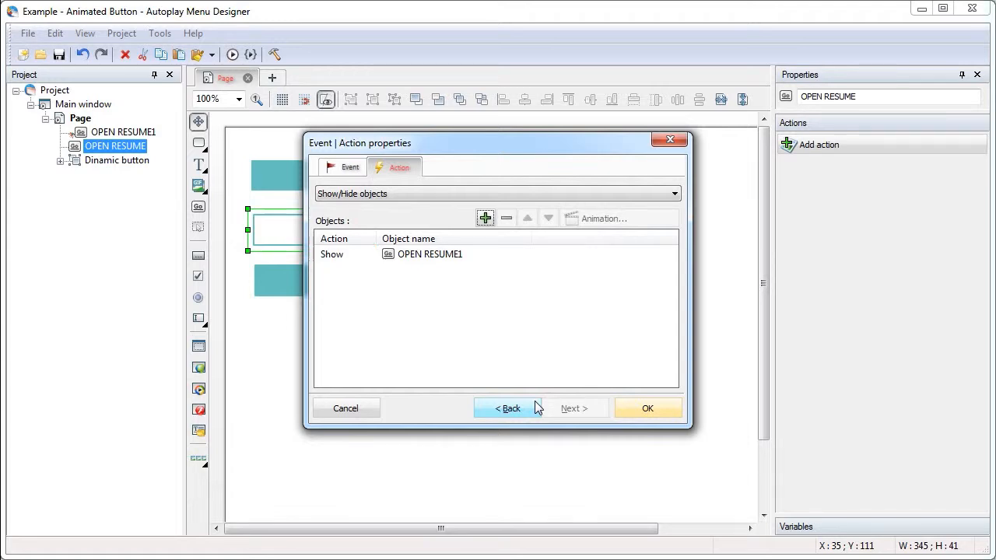
# Apply the dark-centred spiral animation at Medium speed to showing OPEN RESUME1 and save the Mouse Enter action
pyautogui.click(446, 254)
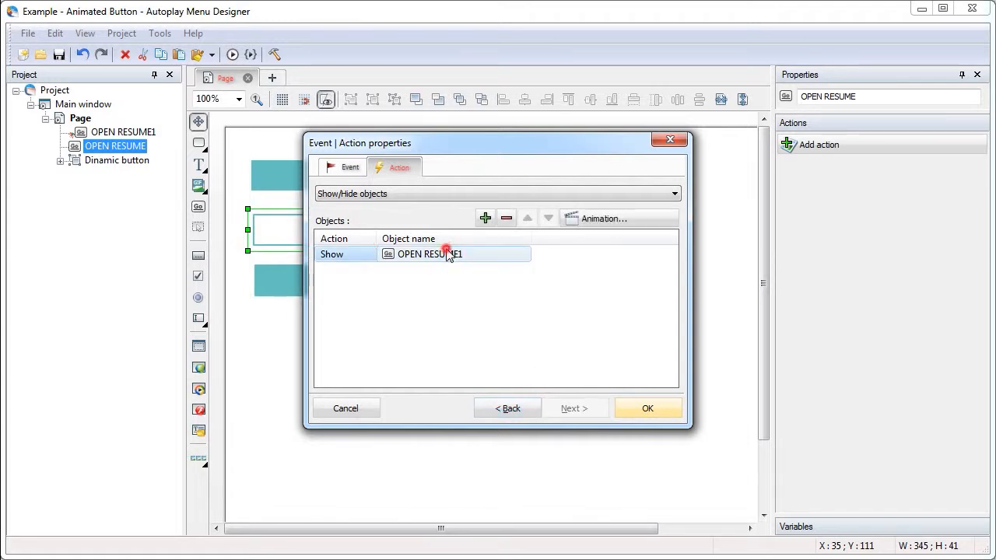
pyautogui.click(605, 219)
pyautogui.moveTo(641, 221); pyautogui.dragTo(643, 249)
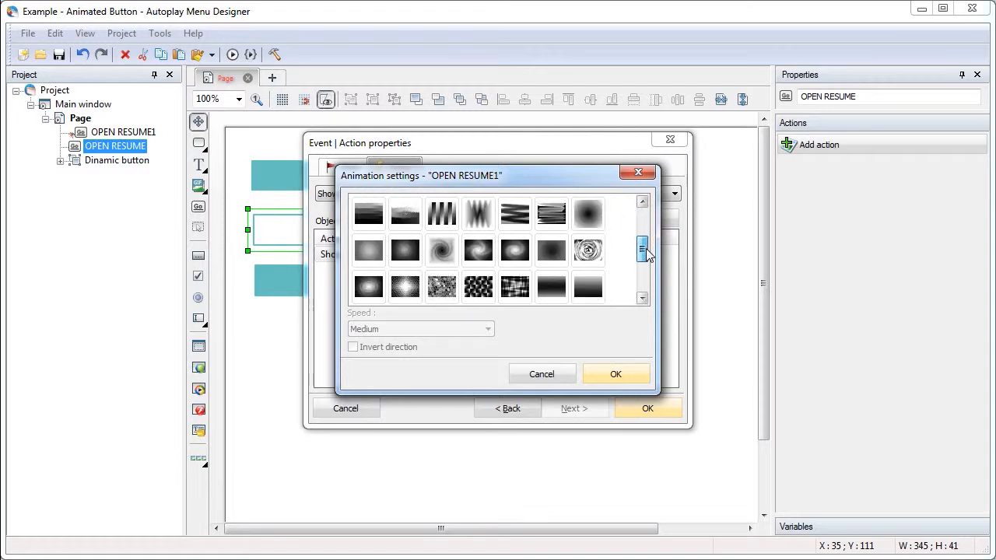
pyautogui.click(444, 256)
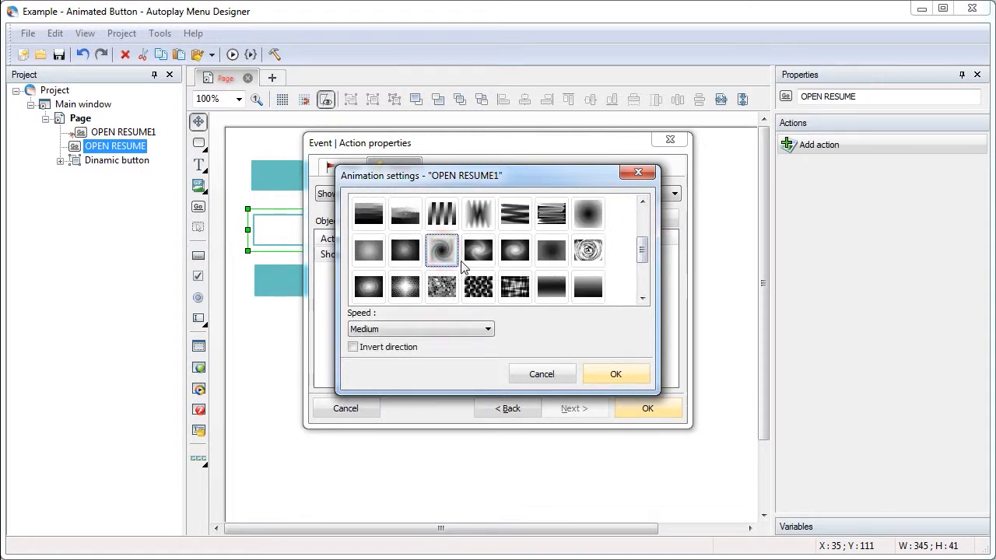
pyautogui.click(615, 375)
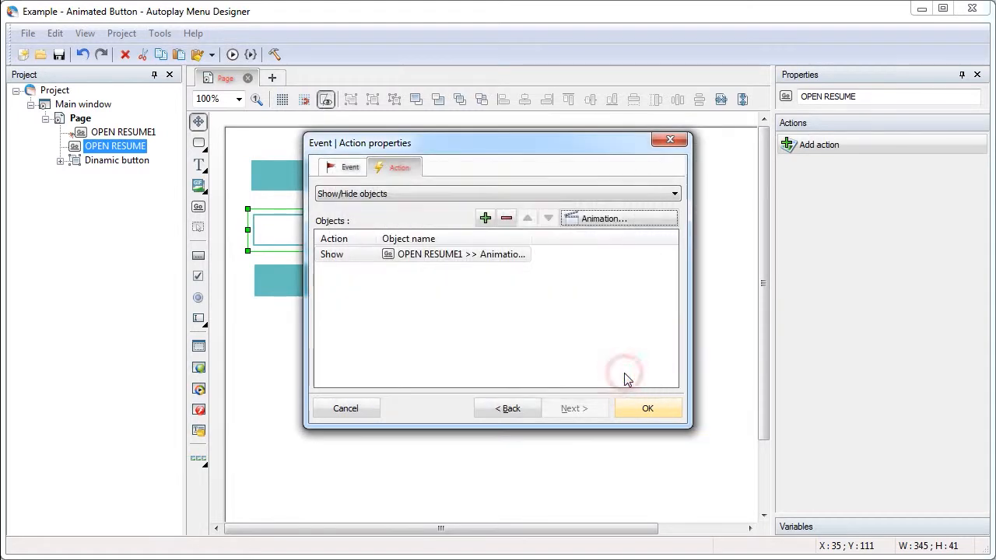
pyautogui.click(648, 408)
# Preview the project and test the show animation by pointing at the lower outlined button, then close the preview
pyautogui.click(233, 55)
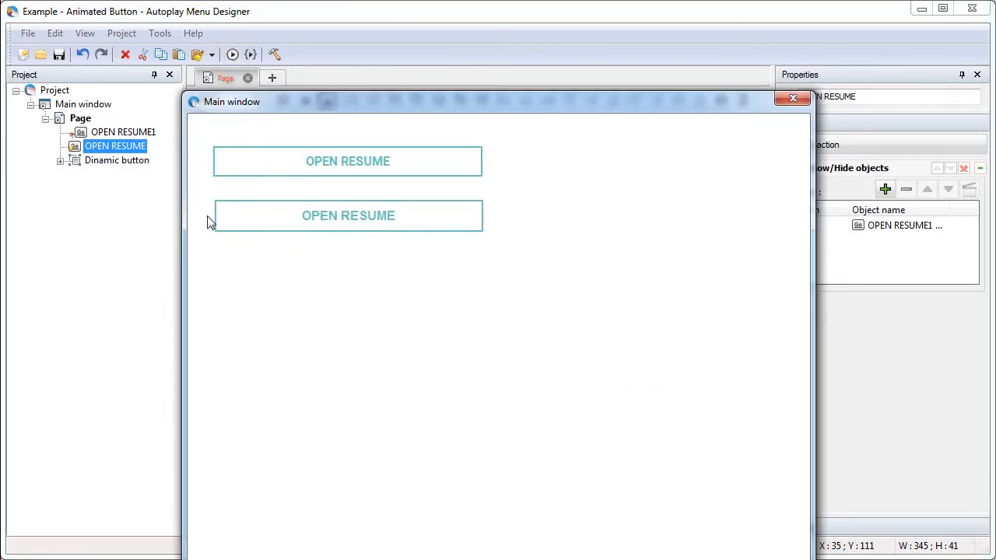
pyautogui.moveTo(245, 219)
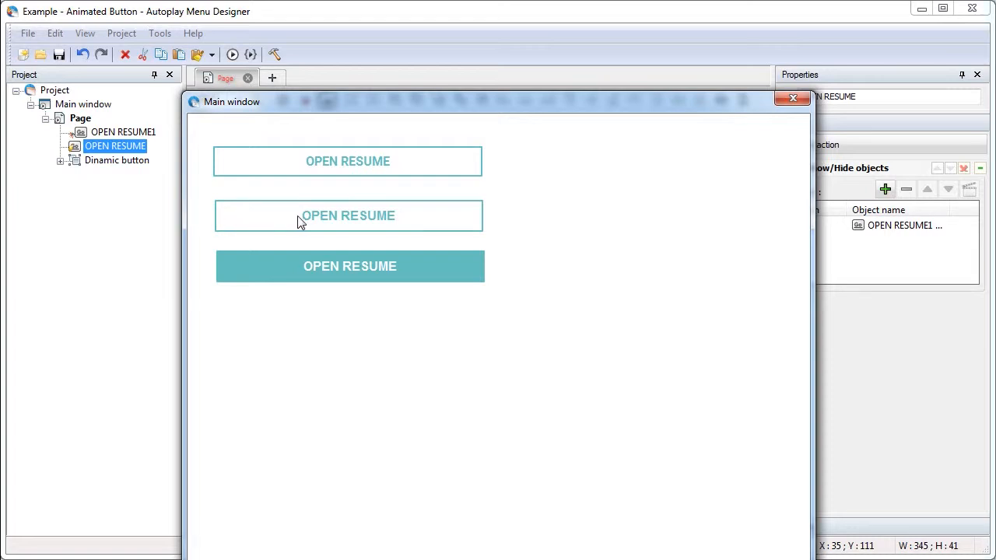
pyautogui.click(793, 99)
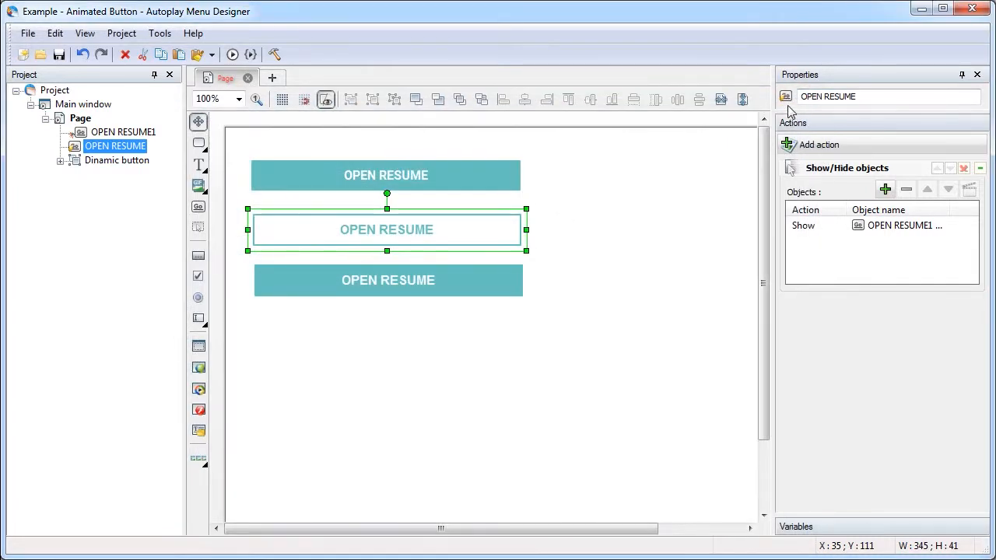
# Start a new action on the teal-filled OPEN RESUME1 button, triggered by the Mouse Leave event
pyautogui.click(502, 269)
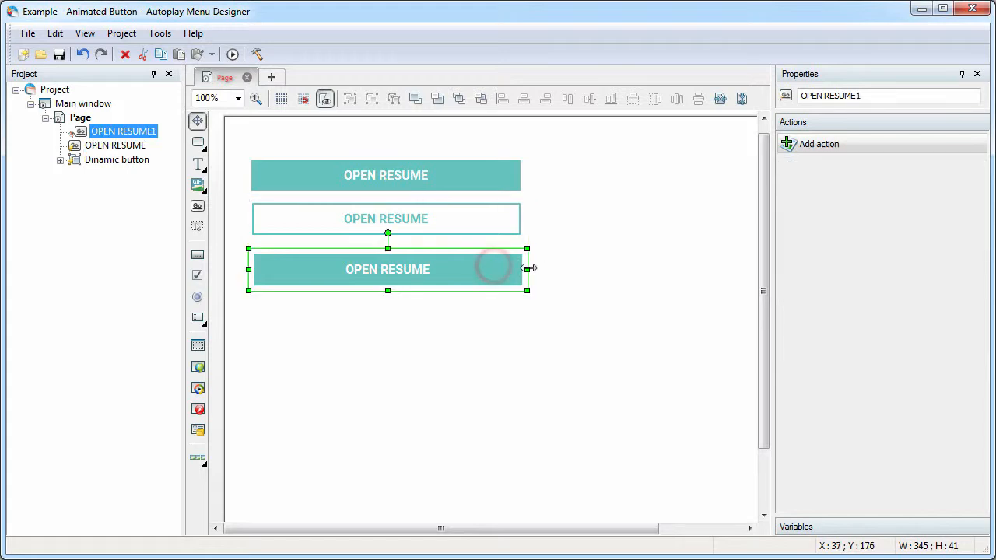
pyautogui.click(829, 144)
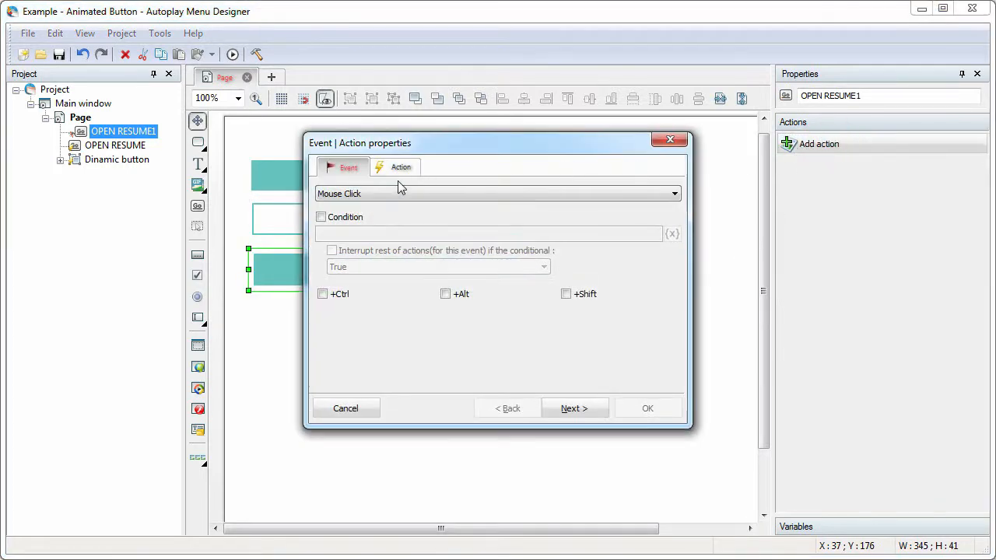
pyautogui.click(377, 194)
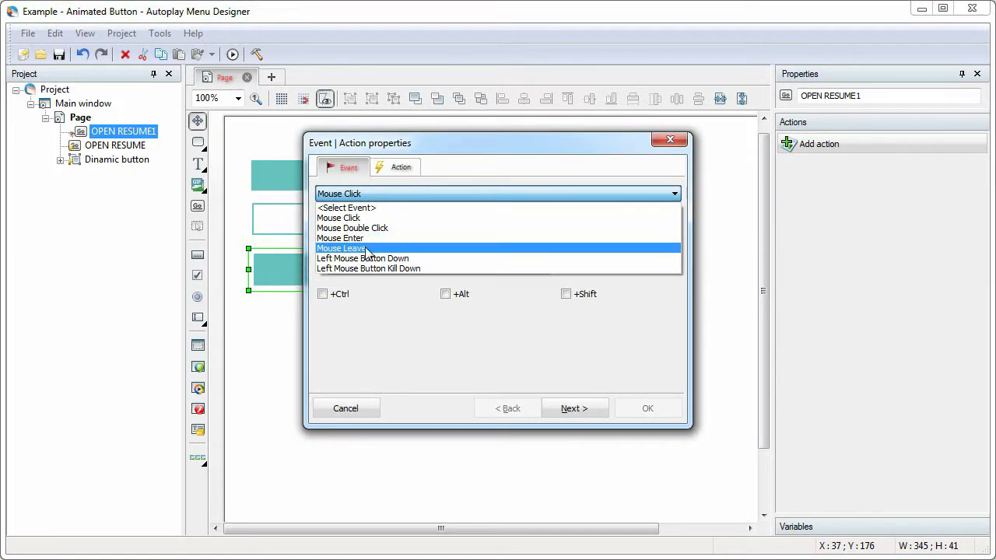
pyautogui.click(364, 248)
# Choose the Show/Hide objects action and add OPEN RESUME1 with its action set to Hide
pyautogui.click(397, 164)
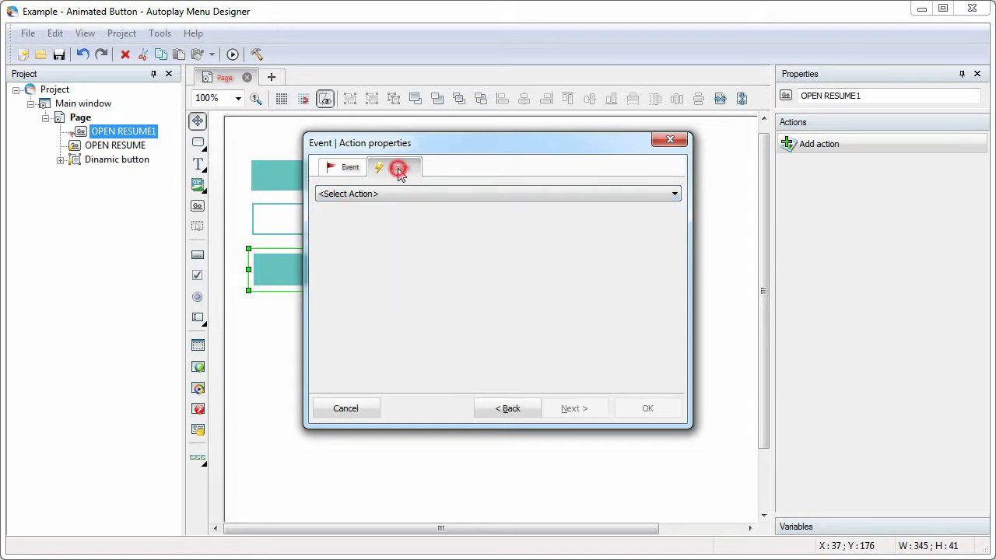
pyautogui.click(395, 193)
pyautogui.click(366, 228)
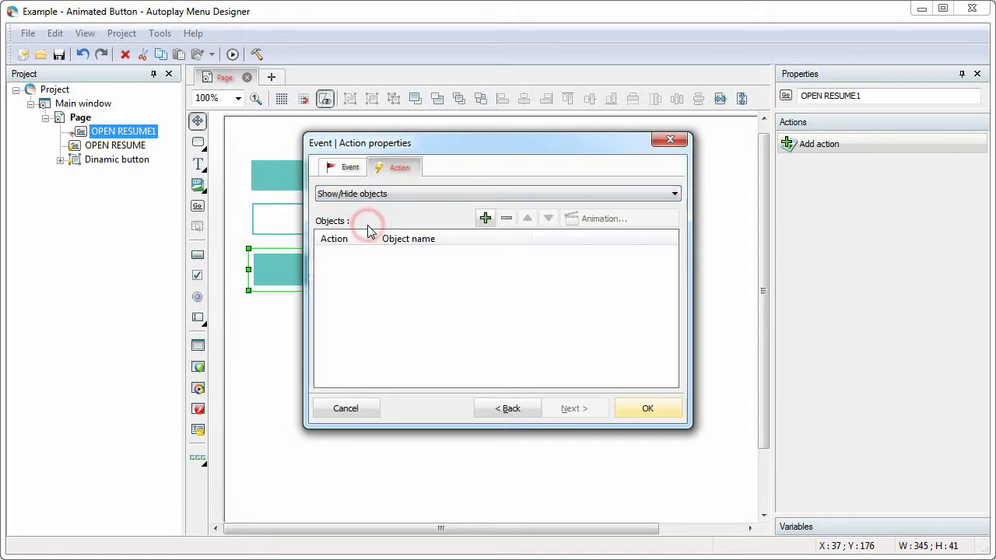
pyautogui.click(484, 218)
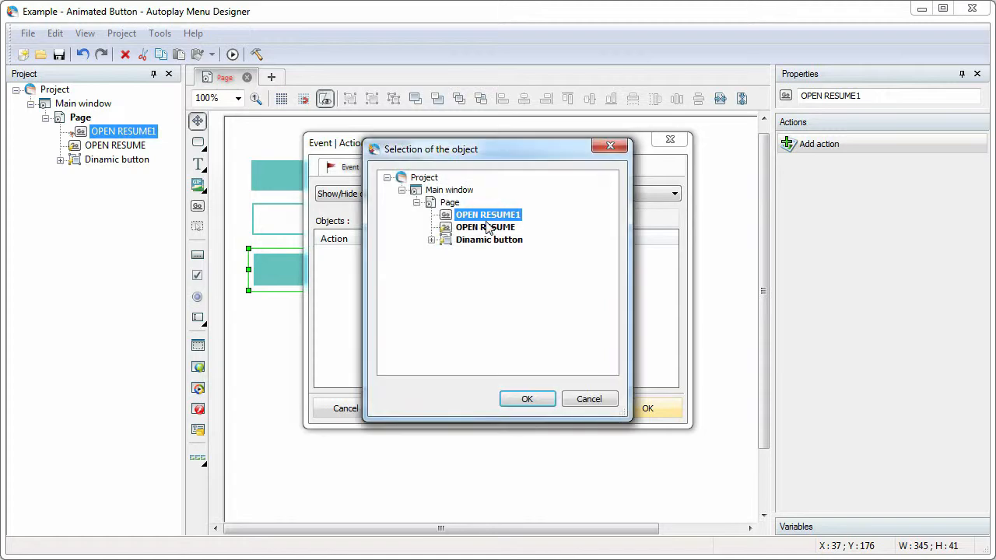
pyautogui.click(532, 400)
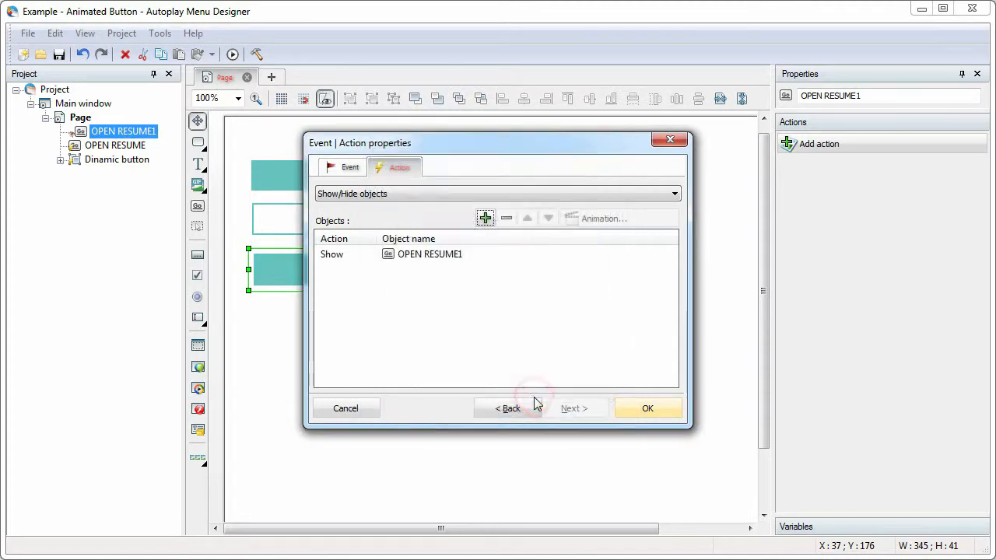
pyautogui.click(358, 257)
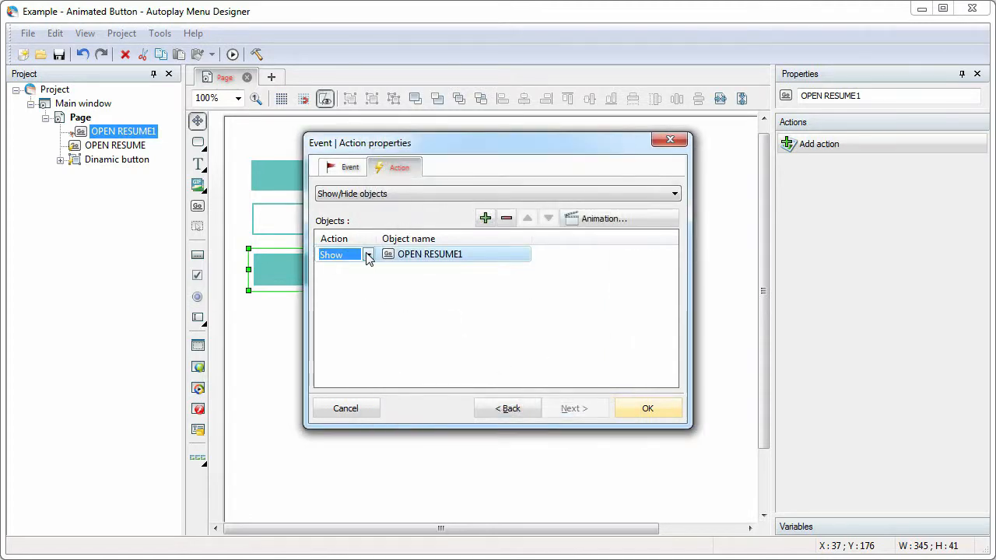
pyautogui.click(367, 254)
pyautogui.click(346, 282)
# Apply the same dark-centred spiral animation at Medium speed to hiding OPEN RESUME1 and save the Mouse Leave action
pyautogui.click(612, 220)
pyautogui.moveTo(642, 223); pyautogui.dragTo(642, 250)
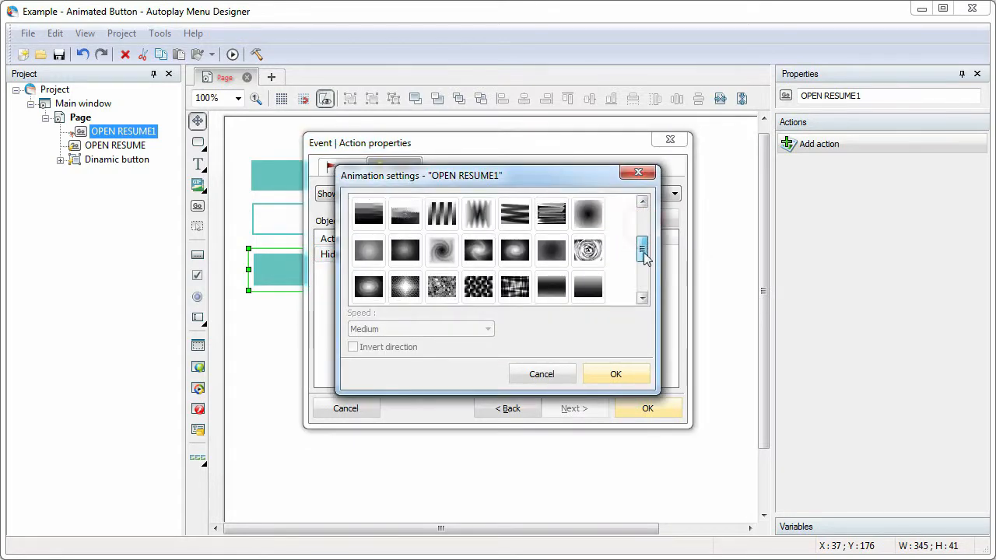
pyautogui.click(442, 250)
pyautogui.click(620, 374)
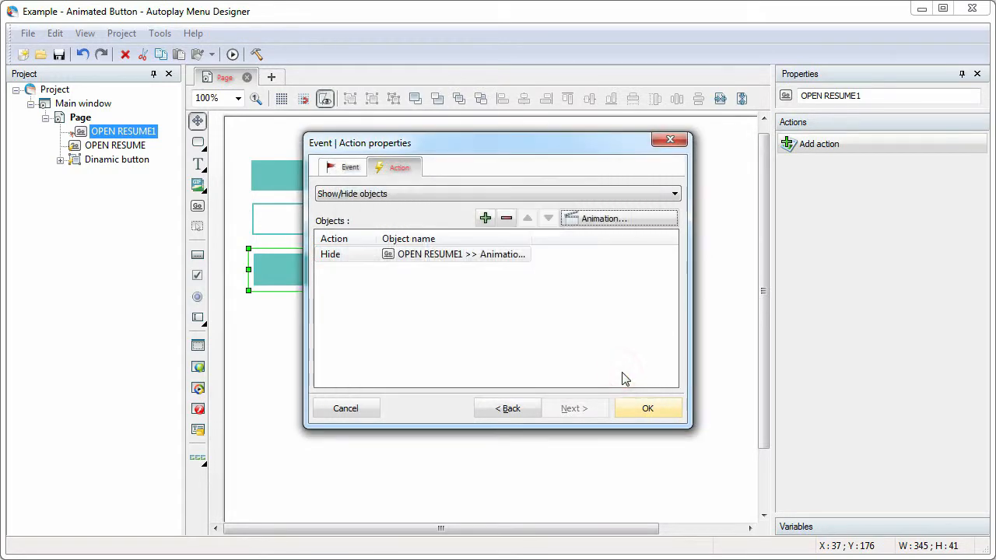
pyautogui.click(649, 410)
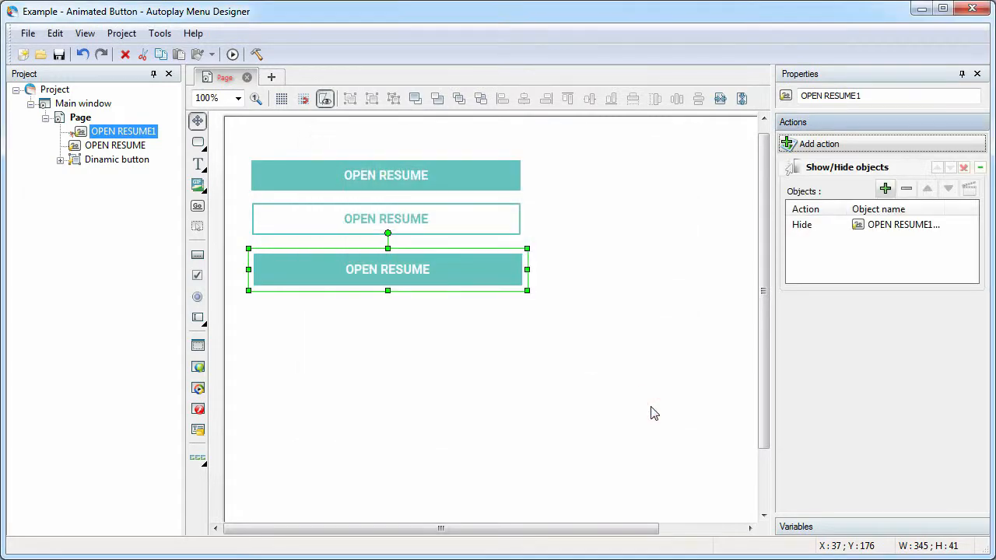
# Preview the project to test the Mouse Enter and Mouse Leave actions of the separate buttons, and close the preview
pyautogui.click(232, 56)
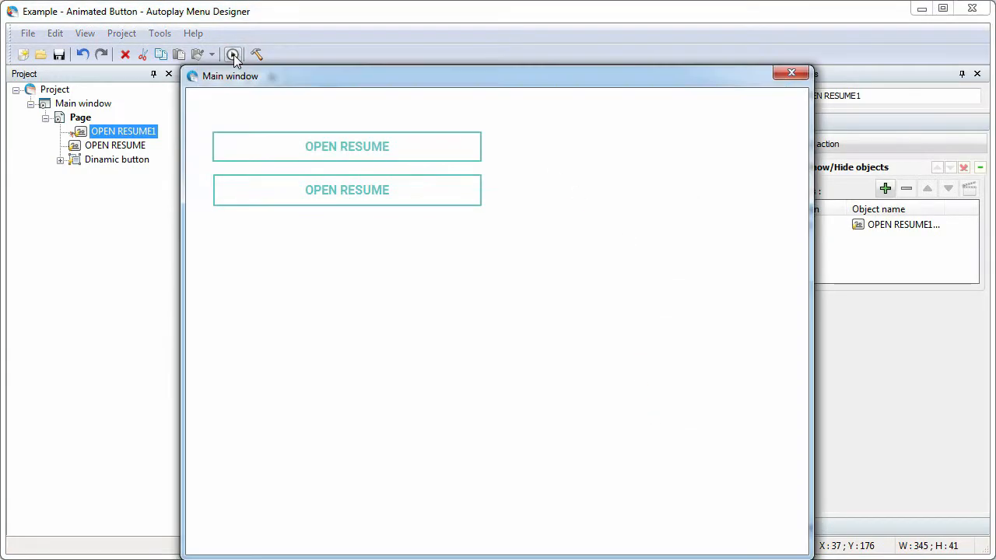
pyautogui.moveTo(220, 191)
pyautogui.click(790, 73)
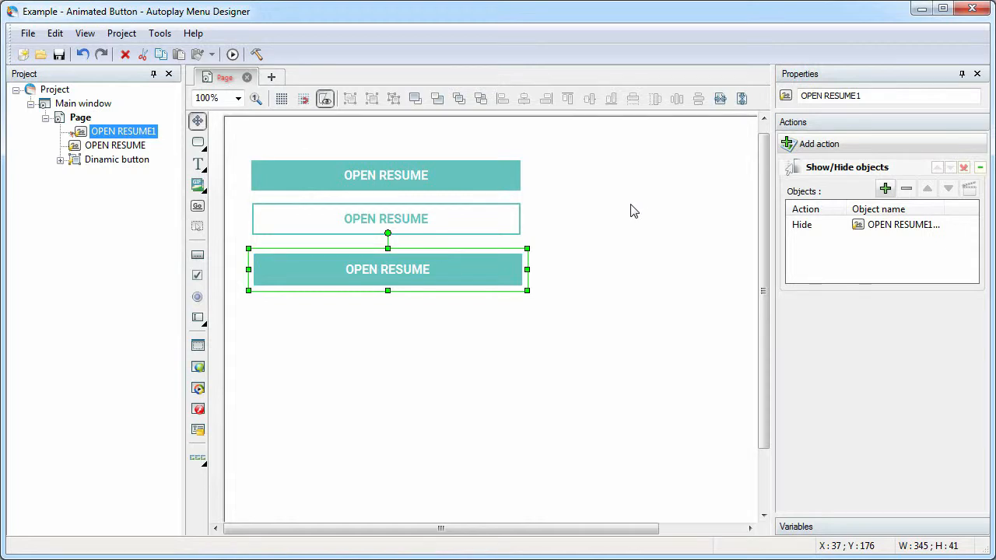
# Align the teal-filled duplicate onto the outlined button by their left and bottom edges and preview the overlapping pair
pyautogui.keyDown('ctrl'); pyautogui.click(453, 237); pyautogui.keyUp('ctrl')
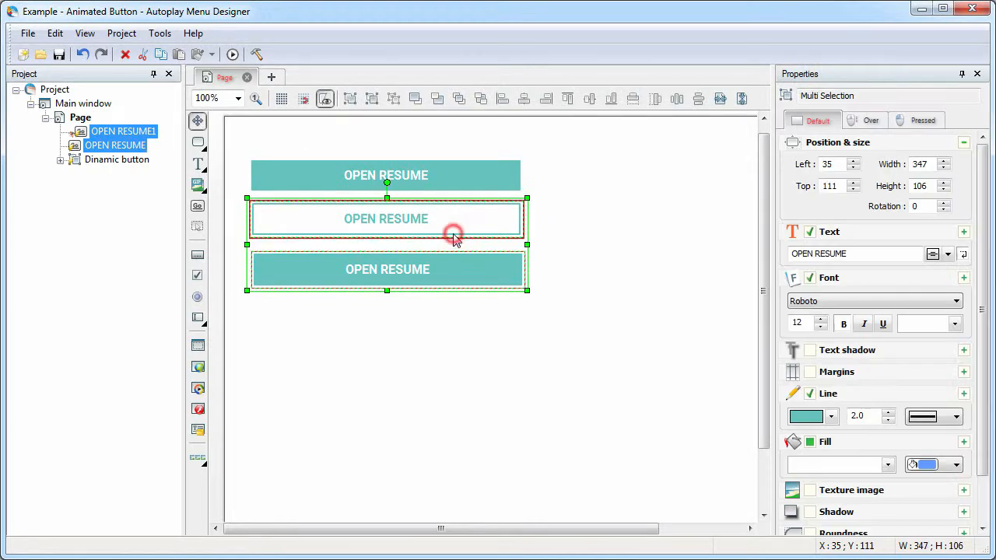
pyautogui.click(501, 98)
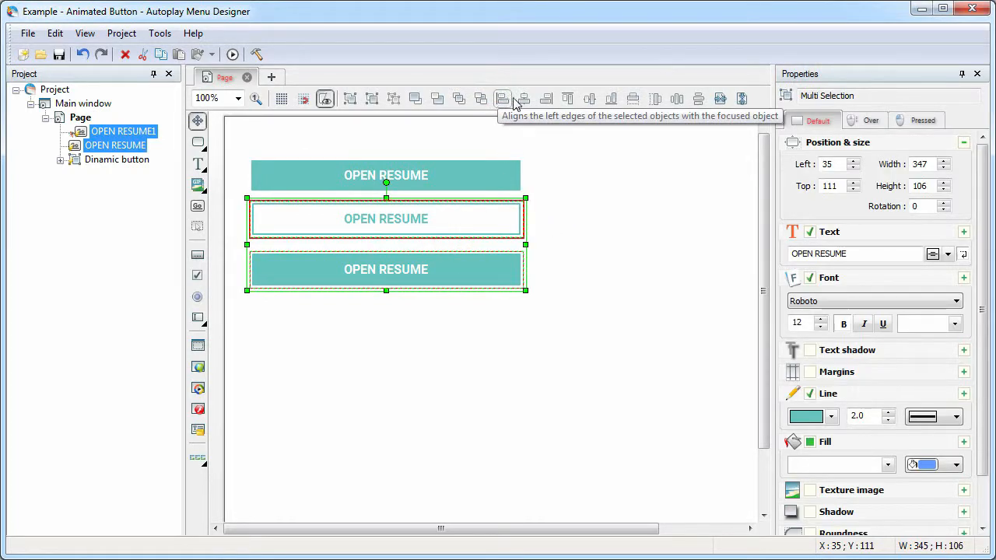
pyautogui.click(612, 99)
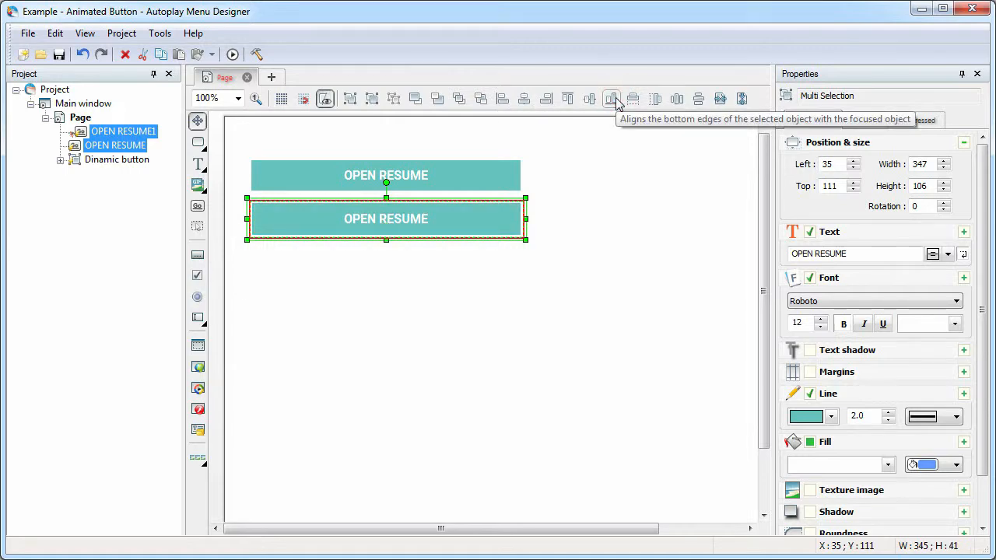
pyautogui.click(232, 54)
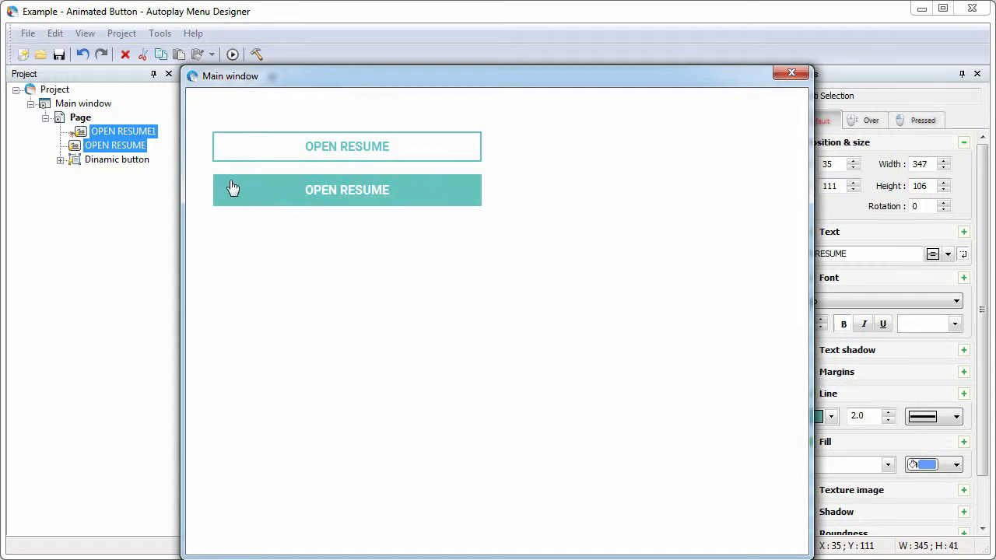
pyautogui.click(791, 73)
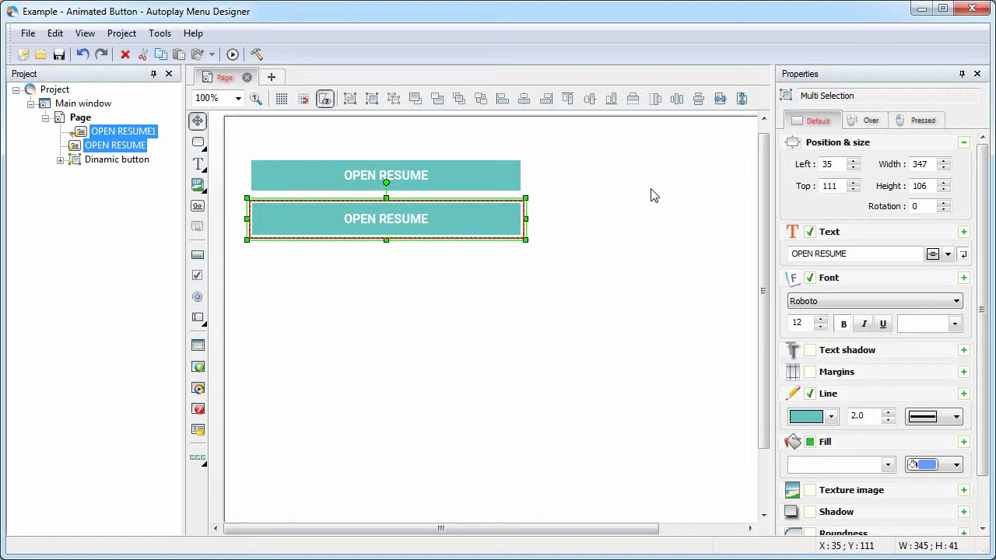
# Group the two overlapping buttons and place a duplicate of the group below the original at about X 47, Y 192
pyautogui.click(371, 99)
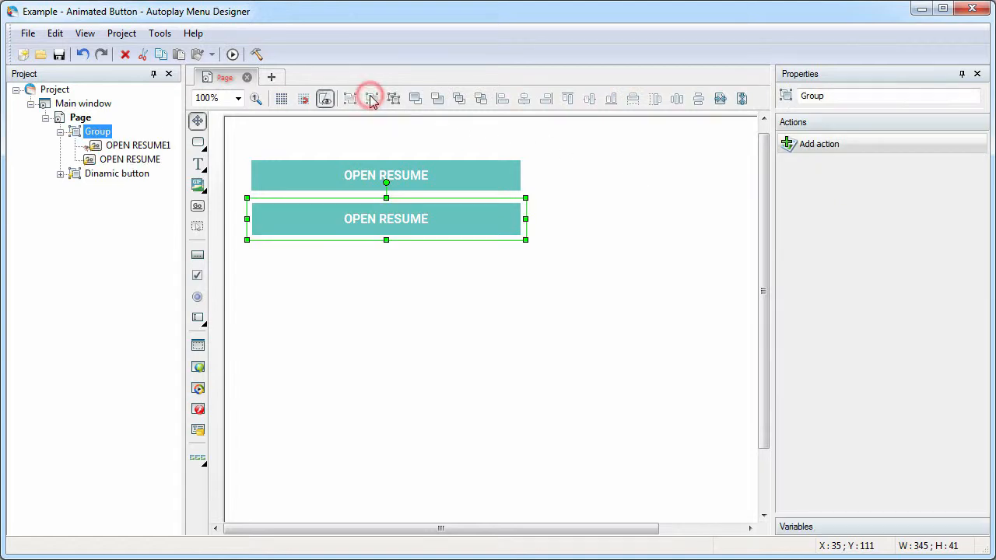
pyautogui.rightClick(422, 224)
pyautogui.click(493, 292)
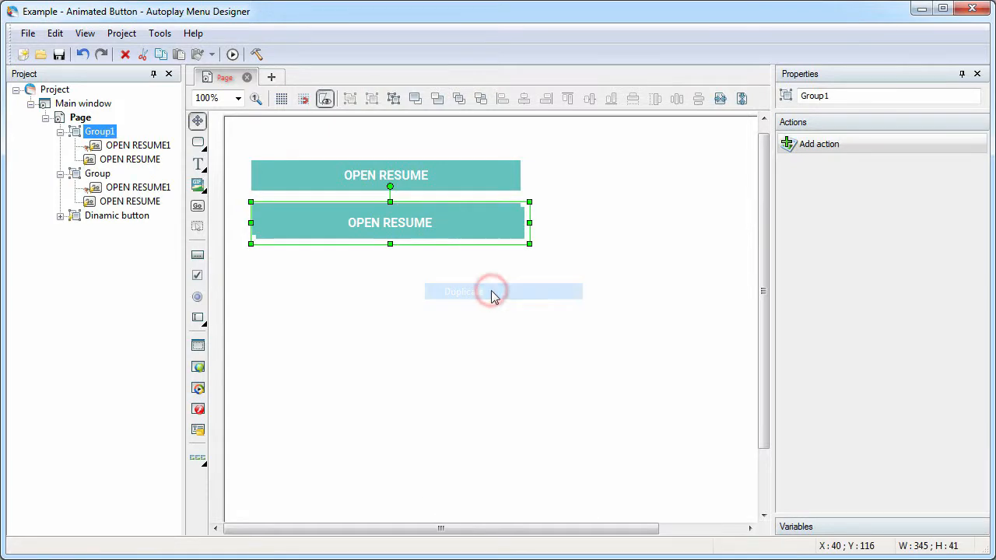
pyautogui.moveTo(438, 227); pyautogui.dragTo(450, 288)
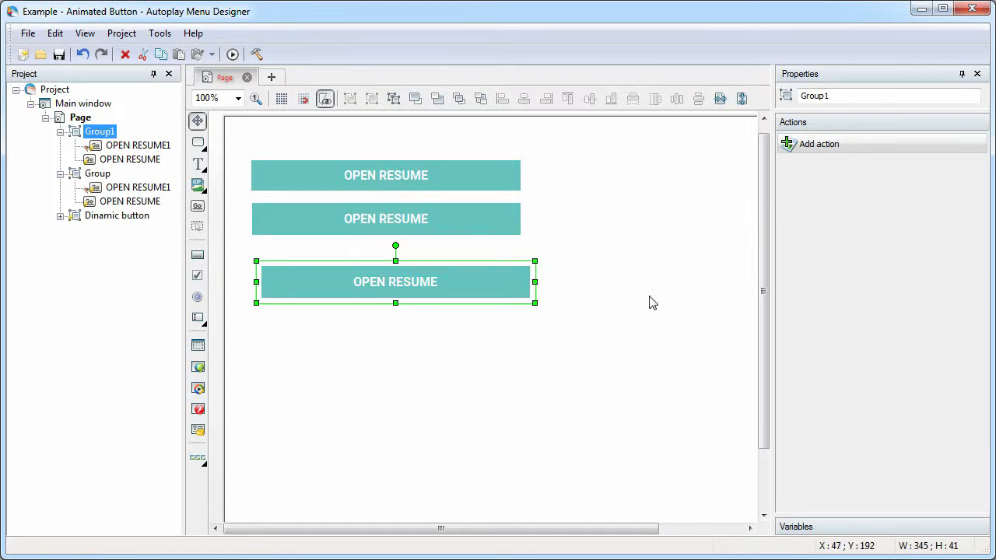
# Preview the page with the duplicated button group to test the animated buttons, and close the preview
pyautogui.click(232, 53)
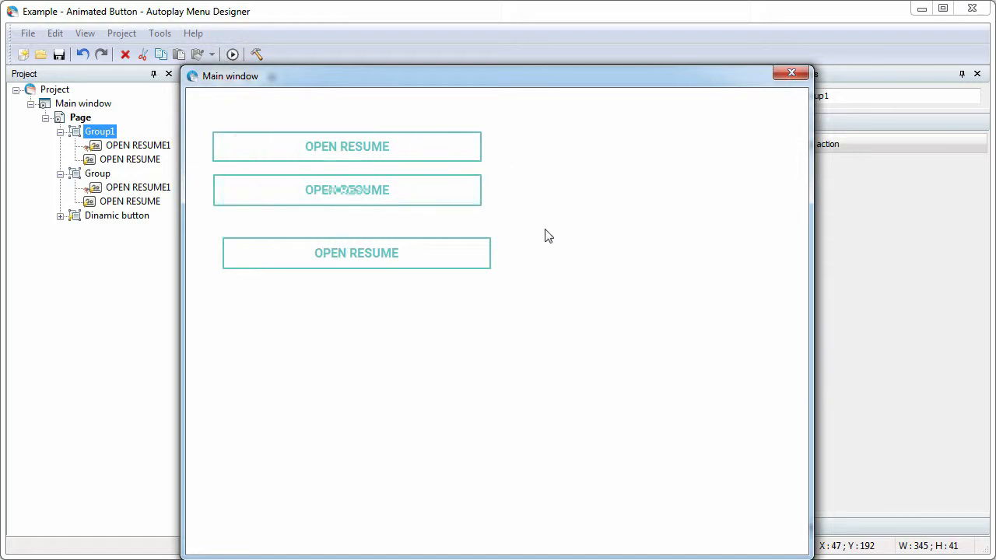
pyautogui.click(791, 74)
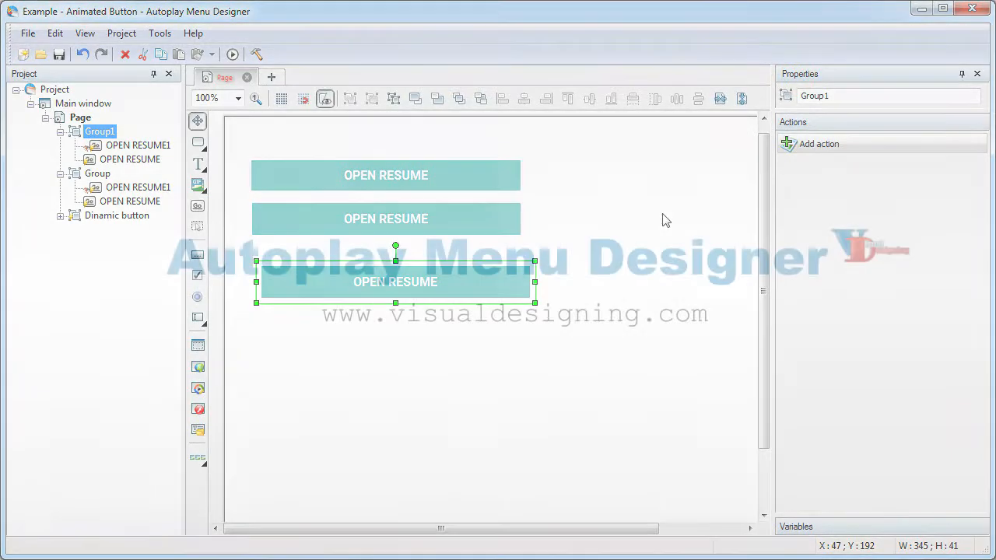